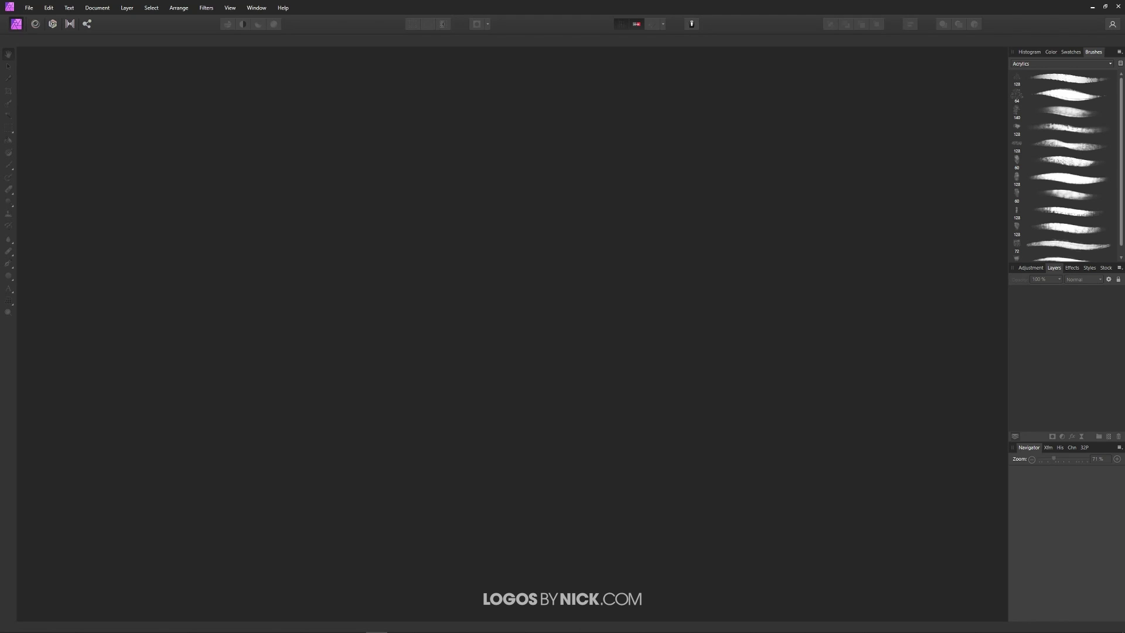
- Open the JPG photo of the mountain biker among the rocks
{"action": "left_click", "coordinate": [30, 8]}
{"action": "left_click", "coordinate": [63, 105]}
{"action": "double_click", "coordinate": [262, 71]}
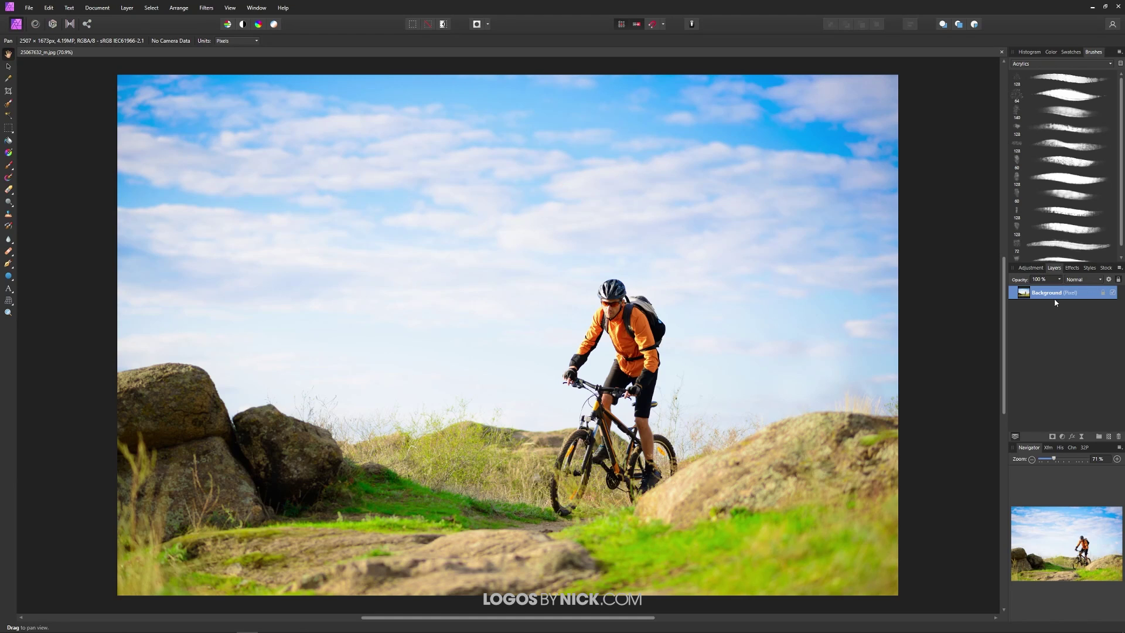
- Unlock the Background layer and apply Rasterize & Trim to it
{"action": "left_click", "coordinate": [1102, 293]}
{"action": "right_click", "coordinate": [1058, 294]}
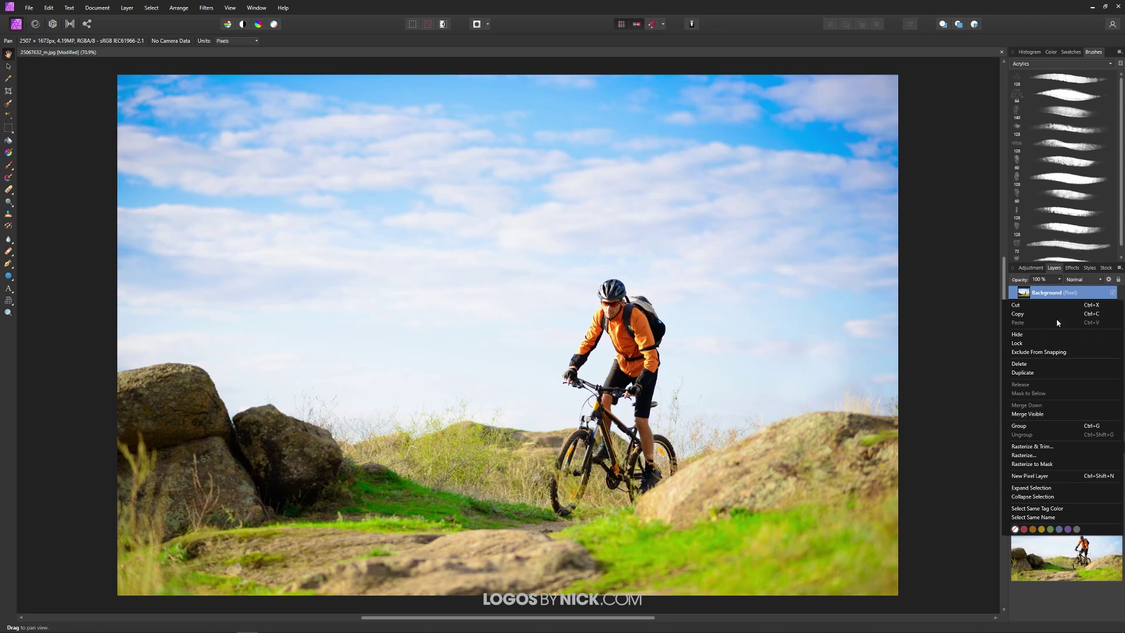
{"action": "left_click", "coordinate": [1050, 448]}
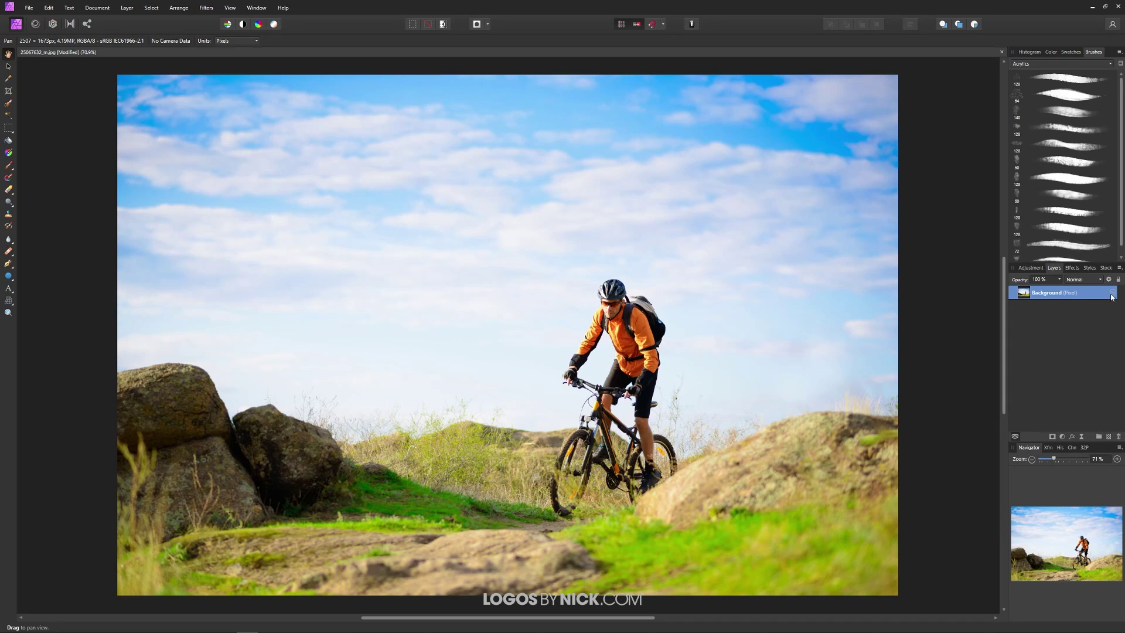
{"action": "right_click", "coordinate": [1083, 298]}
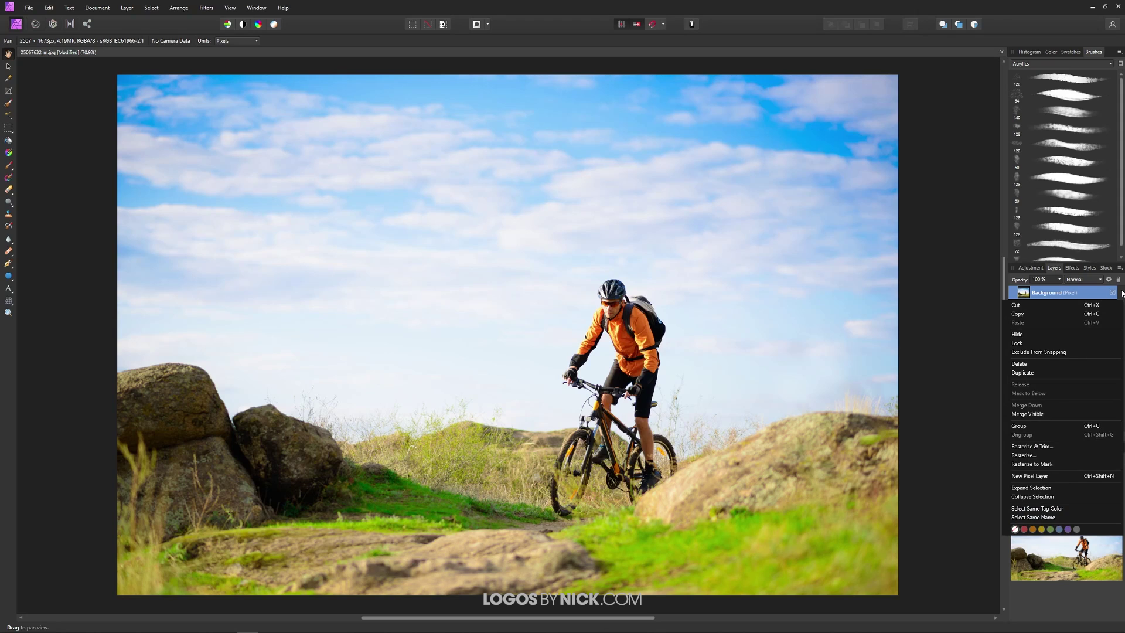
{"action": "left_click", "coordinate": [1122, 293]}
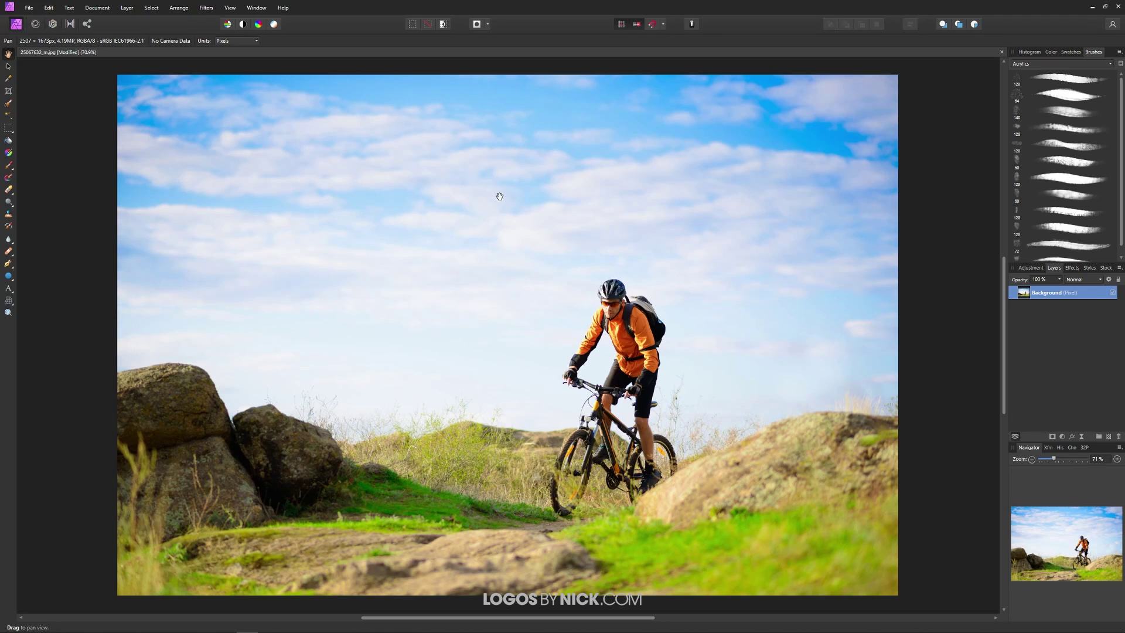
- Select the lower sky from the boulders to the cyclist using the Selection Brush at 79.3 px width, with edge snapping on
{"action": "left_click", "coordinate": [8, 104]}
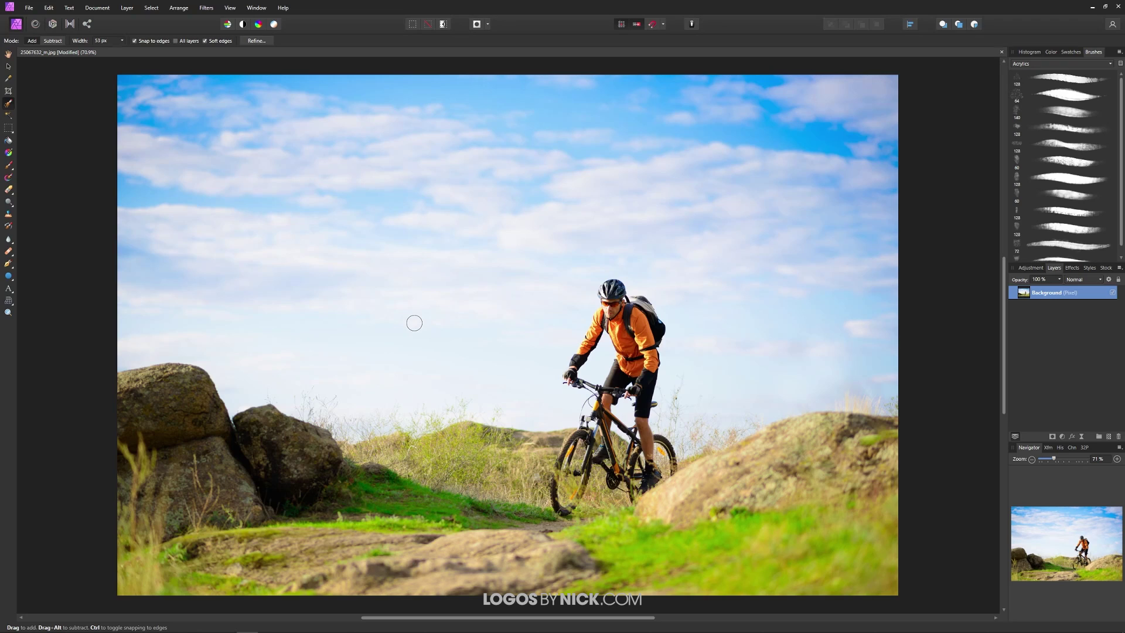
{"action": "key", "text": "bracketright"}
{"action": "key", "text": "bracketright"}
{"action": "key", "text": "bracketright"}
{"action": "key", "text": "bracketright"}
{"action": "key", "text": "bracketright"}
{"action": "key", "text": "bracketright"}
{"action": "key", "text": "bracketright"}
{"action": "key", "text": "bracketright"}
{"action": "key", "text": "bracketleft"}
{"action": "key", "text": "bracketleft"}
{"action": "key", "text": "bracketleft"}
{"action": "key", "text": "bracketleft"}
{"action": "key", "text": "bracketleft"}
{"action": "key", "text": "bracketleft"}
{"action": "key", "text": "bracketleft"}
{"action": "mouse_move", "coordinate": [153, 344]}
{"action": "left_mouse_down"}
{"action": "mouse_move", "coordinate": [219, 343]}
{"action": "mouse_move", "coordinate": [243, 379]}
{"action": "mouse_move", "coordinate": [179, 345]}
{"action": "mouse_move", "coordinate": [166, 368]}
{"action": "mouse_move", "coordinate": [152, 358]}
{"action": "mouse_move", "coordinate": [163, 373]}
{"action": "mouse_move", "coordinate": [146, 375]}
{"action": "mouse_move", "coordinate": [155, 351]}
{"action": "mouse_move", "coordinate": [146, 353]}
{"action": "mouse_move", "coordinate": [322, 388]}
{"action": "mouse_move", "coordinate": [273, 389]}
{"action": "mouse_move", "coordinate": [371, 414]}
{"action": "mouse_move", "coordinate": [455, 396]}
{"action": "mouse_move", "coordinate": [539, 409]}
{"action": "mouse_move", "coordinate": [534, 375]}
{"action": "mouse_move", "coordinate": [552, 388]}
{"action": "left_mouse_up"}
- Extend the sky selection around the cyclist and along the rocky hill behind the bike
{"action": "scroll", "coordinate": [553, 388], "scroll_direction": "up", "scroll_amount": 3}
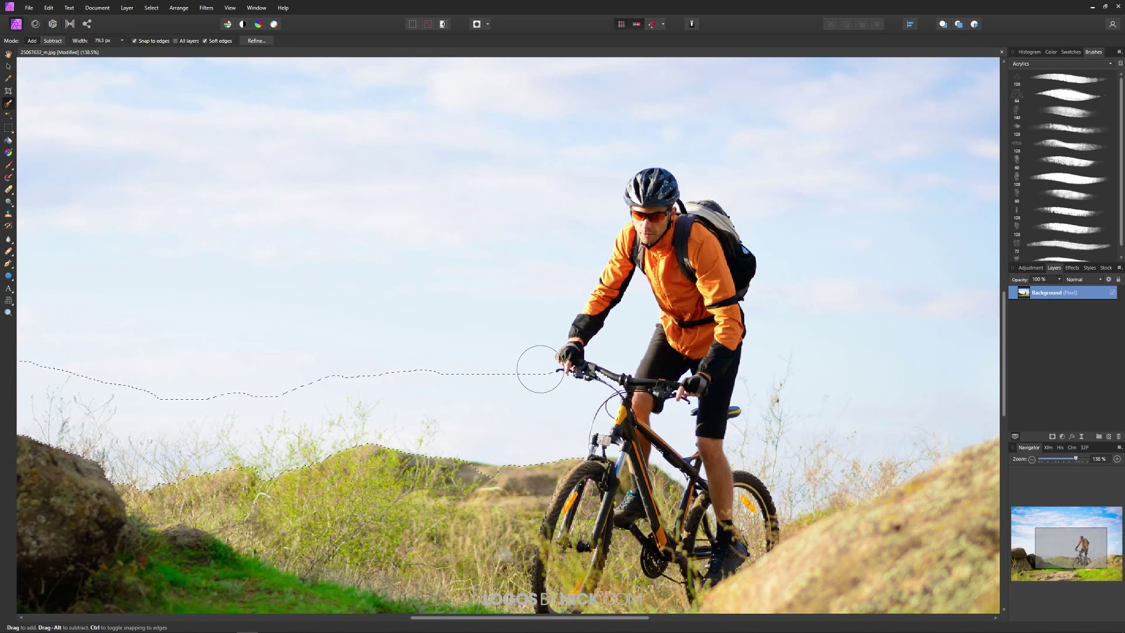
{"action": "mouse_move", "coordinate": [539, 369]}
{"action": "left_mouse_down"}
{"action": "mouse_move", "coordinate": [530, 362]}
{"action": "mouse_move", "coordinate": [540, 301]}
{"action": "mouse_move", "coordinate": [594, 171]}
{"action": "mouse_move", "coordinate": [666, 133]}
{"action": "mouse_move", "coordinate": [763, 196]}
{"action": "mouse_move", "coordinate": [788, 280]}
{"action": "mouse_move", "coordinate": [773, 357]}
{"action": "mouse_move", "coordinate": [780, 397]}
{"action": "mouse_move", "coordinate": [766, 409]}
{"action": "mouse_move", "coordinate": [478, 414]}
{"action": "left_mouse_up"}
{"action": "scroll", "coordinate": [478, 414], "scroll_direction": "down", "scroll_amount": 1}
{"action": "mouse_move", "coordinate": [481, 416]}
{"action": "left_mouse_down"}
{"action": "mouse_move", "coordinate": [550, 423]}
{"action": "mouse_move", "coordinate": [539, 399]}
{"action": "mouse_move", "coordinate": [617, 346]}
{"action": "mouse_move", "coordinate": [757, 329]}
{"action": "left_mouse_up"}
{"action": "left_click_drag", "start_coordinate": [385, 368], "coordinate": [601, 372]}
- Extend the selection over the entire remaining sky, enlarging the Selection Brush to 210.9 px
{"action": "scroll", "coordinate": [600, 372], "scroll_direction": "down", "scroll_amount": 1}
{"action": "scroll", "coordinate": [600, 372], "scroll_direction": "down", "scroll_amount": 1}
{"action": "scroll", "coordinate": [562, 367], "scroll_direction": "up", "scroll_amount": 2}
{"action": "scroll", "coordinate": [561, 367], "scroll_direction": "down", "scroll_amount": 1}
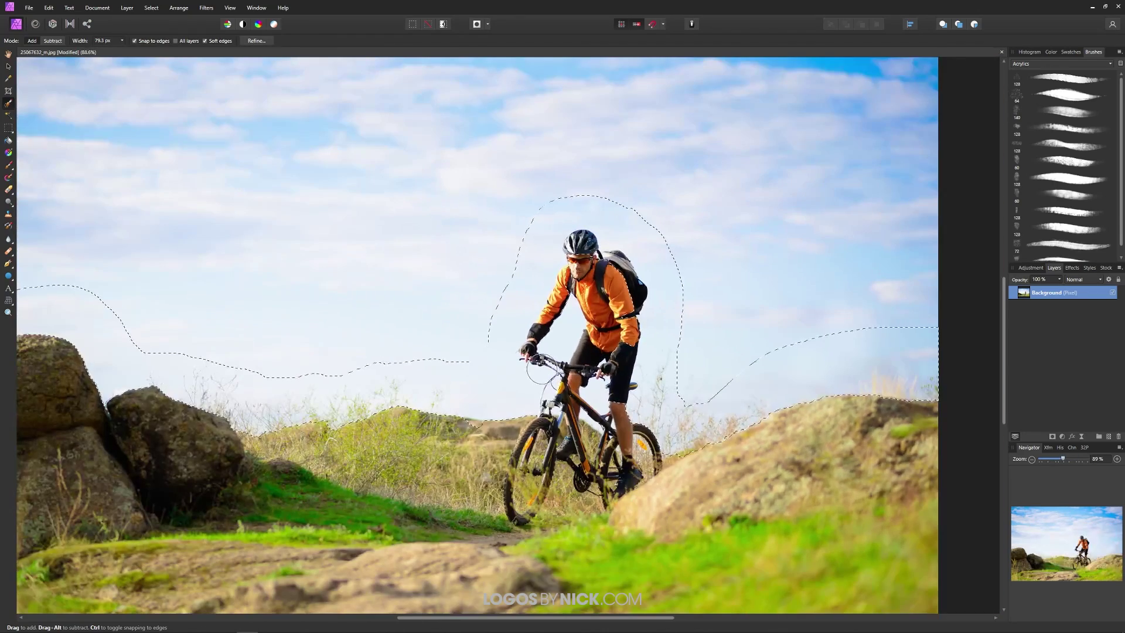
{"action": "scroll", "coordinate": [457, 345], "scroll_direction": "down", "scroll_amount": 1}
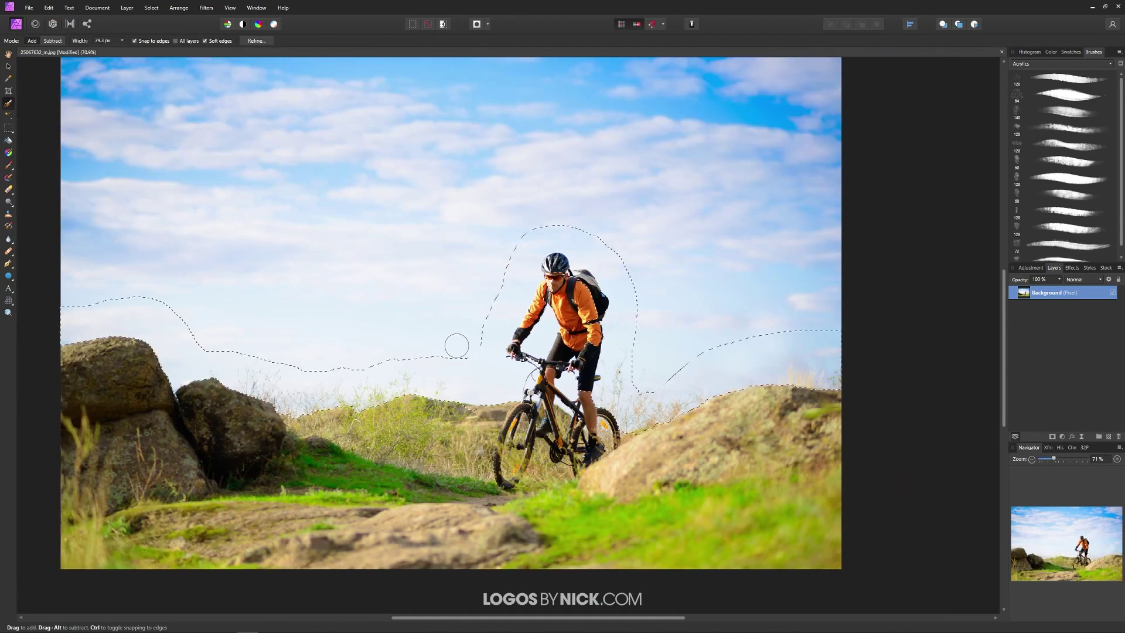
{"action": "scroll", "coordinate": [456, 346], "scroll_direction": "down", "scroll_amount": 1}
{"action": "scroll", "coordinate": [458, 344], "scroll_direction": "up", "scroll_amount": 1}
{"action": "mouse_move", "coordinate": [411, 272]}
{"action": "left_mouse_down"}
{"action": "mouse_move", "coordinate": [392, 322]}
{"action": "mouse_move", "coordinate": [585, 331]}
{"action": "mouse_move", "coordinate": [377, 294]}
{"action": "mouse_move", "coordinate": [548, 284]}
{"action": "mouse_move", "coordinate": [332, 358]}
{"action": "left_mouse_up"}
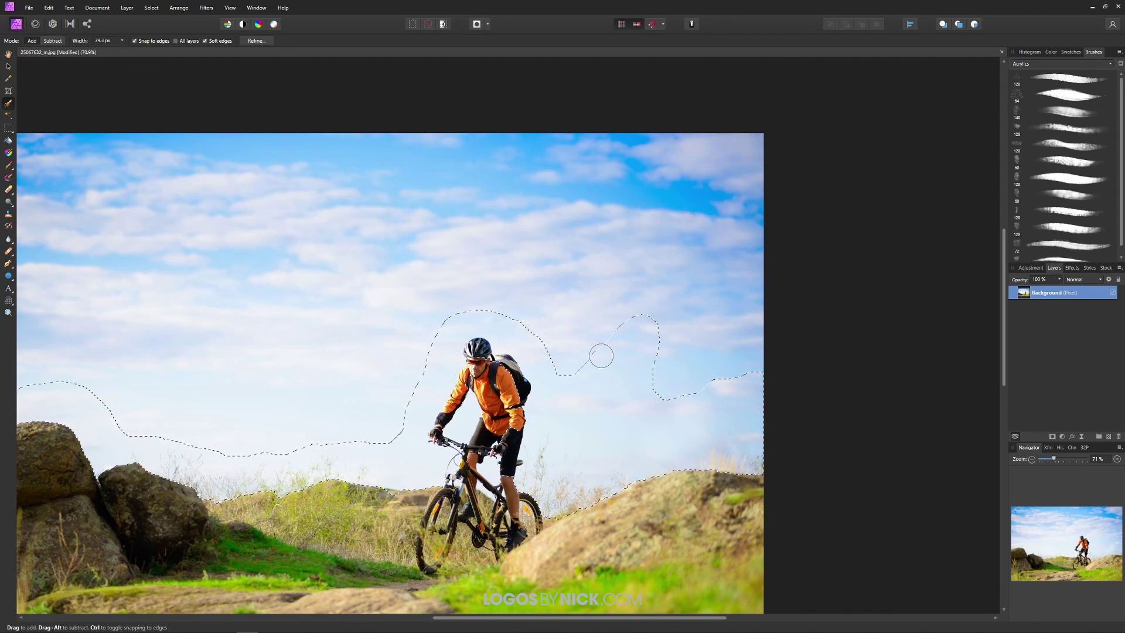
{"action": "mouse_move", "coordinate": [590, 361]}
{"action": "left_mouse_down"}
{"action": "mouse_move", "coordinate": [570, 262]}
{"action": "mouse_move", "coordinate": [667, 397]}
{"action": "mouse_move", "coordinate": [670, 283]}
{"action": "mouse_move", "coordinate": [689, 276]}
{"action": "mouse_move", "coordinate": [732, 216]}
{"action": "mouse_move", "coordinate": [738, 184]}
{"action": "mouse_move", "coordinate": [716, 157]}
{"action": "mouse_move", "coordinate": [595, 193]}
{"action": "mouse_move", "coordinate": [588, 167]}
{"action": "mouse_move", "coordinate": [517, 267]}
{"action": "mouse_move", "coordinate": [400, 231]}
{"action": "mouse_move", "coordinate": [440, 285]}
{"action": "mouse_move", "coordinate": [334, 282]}
{"action": "mouse_move", "coordinate": [348, 331]}
{"action": "mouse_move", "coordinate": [355, 285]}
{"action": "mouse_move", "coordinate": [349, 396]}
{"action": "mouse_move", "coordinate": [372, 413]}
{"action": "mouse_move", "coordinate": [319, 266]}
{"action": "mouse_move", "coordinate": [281, 427]}
{"action": "mouse_move", "coordinate": [269, 279]}
{"action": "mouse_move", "coordinate": [289, 275]}
{"action": "mouse_move", "coordinate": [303, 374]}
{"action": "mouse_move", "coordinate": [563, 370]}
{"action": "left_mouse_up"}
{"action": "mouse_move", "coordinate": [479, 415]}
{"action": "left_mouse_down"}
{"action": "mouse_move", "coordinate": [380, 350]}
{"action": "mouse_move", "coordinate": [321, 261]}
{"action": "mouse_move", "coordinate": [291, 280]}
{"action": "mouse_move", "coordinate": [279, 122]}
{"action": "left_mouse_up"}
{"action": "left_click_drag", "start_coordinate": [506, 302], "coordinate": [442, 294]}
{"action": "scroll", "coordinate": [442, 294], "scroll_direction": "down", "scroll_amount": 2}
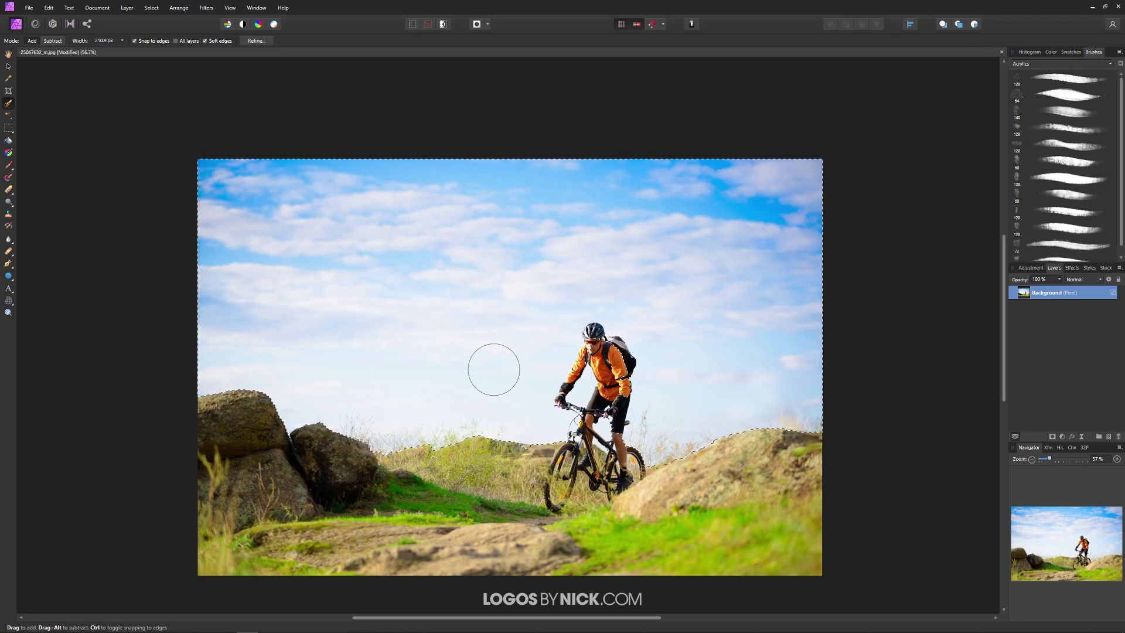
- Start refining the sky selection and mark the cyclist's face and helmet as background with a 31 px adjustment brush
{"action": "left_click", "coordinate": [258, 41]}
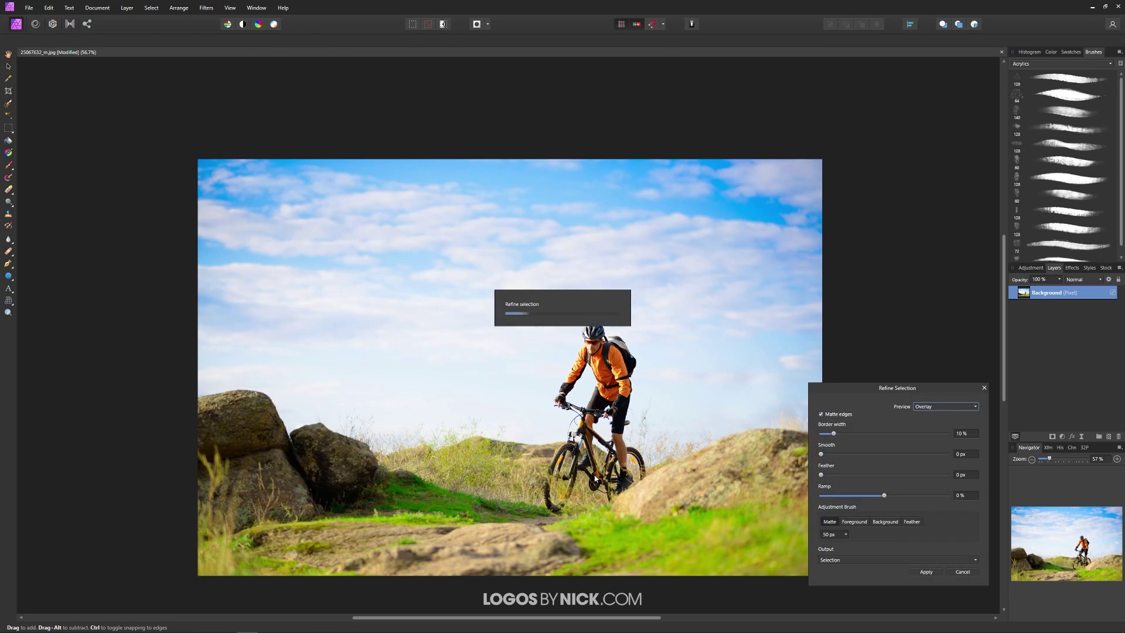
{"action": "left_click_drag", "start_coordinate": [650, 444], "coordinate": [593, 404]}
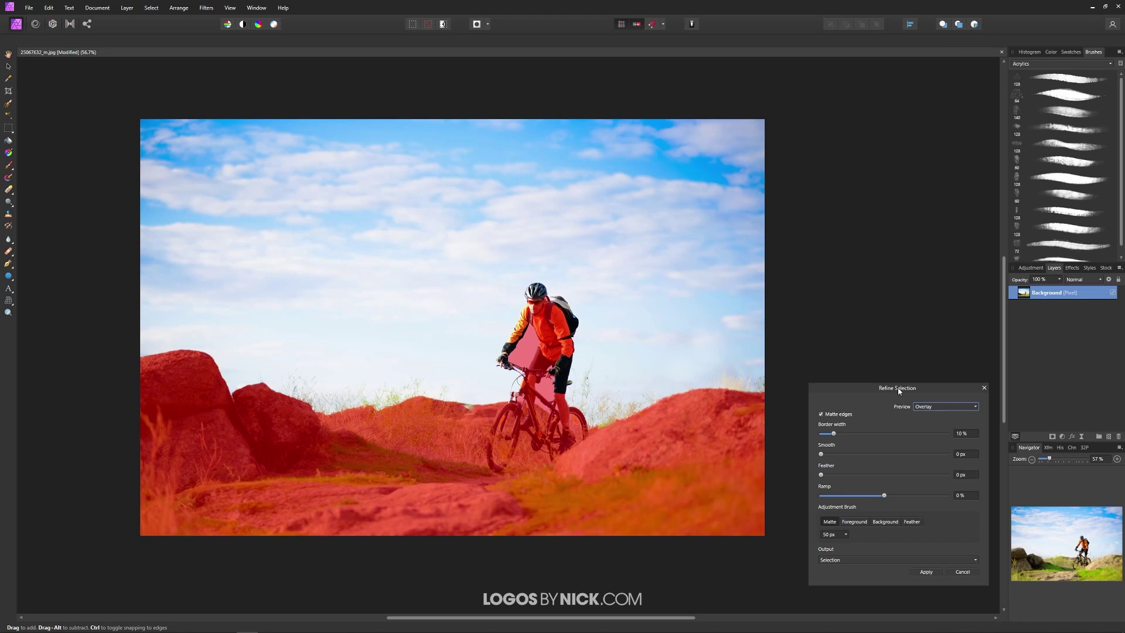
{"action": "left_click_drag", "start_coordinate": [897, 388], "coordinate": [893, 383]}
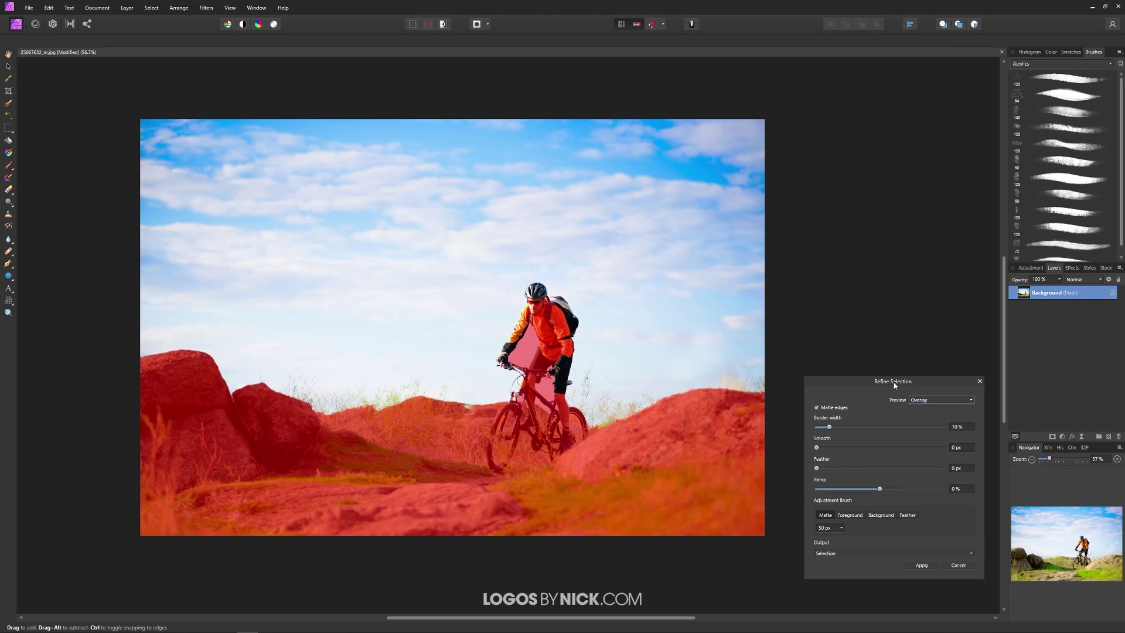
{"action": "left_click", "coordinate": [850, 516]}
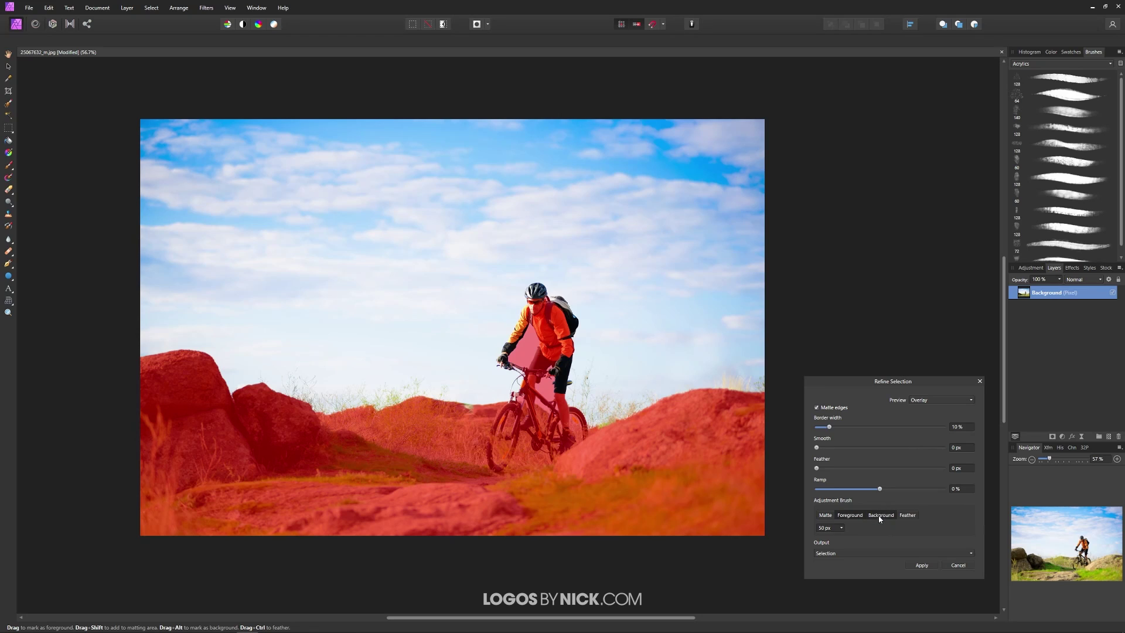
{"action": "left_click", "coordinate": [882, 515]}
{"action": "scroll", "coordinate": [554, 304], "scroll_direction": "up", "scroll_amount": 6}
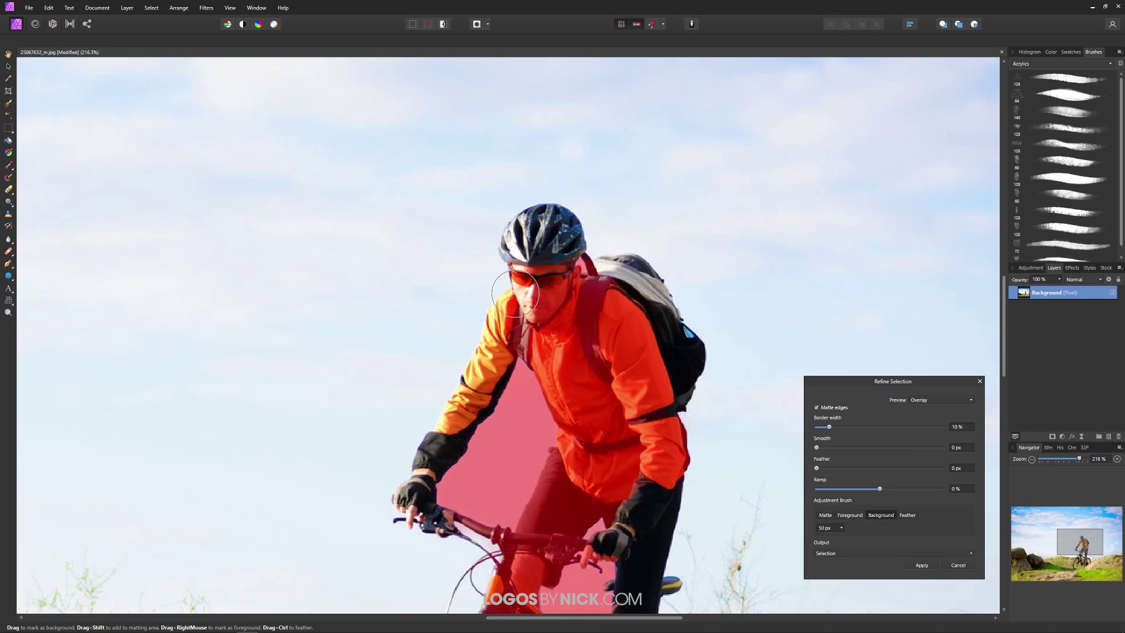
{"action": "key", "text": "bracketleft"}
{"action": "key", "text": "bracketleft"}
{"action": "key", "text": "bracketleft"}
{"action": "key", "text": "bracketleft"}
{"action": "mouse_move", "coordinate": [531, 294]}
{"action": "left_mouse_down"}
{"action": "mouse_move", "coordinate": [527, 246]}
{"action": "mouse_move", "coordinate": [551, 222]}
{"action": "mouse_move", "coordinate": [533, 226]}
{"action": "mouse_move", "coordinate": [522, 244]}
{"action": "mouse_move", "coordinate": [550, 228]}
{"action": "mouse_move", "coordinate": [551, 254]}
{"action": "mouse_move", "coordinate": [560, 232]}
{"action": "mouse_move", "coordinate": [564, 259]}
{"action": "mouse_move", "coordinate": [562, 225]}
{"action": "mouse_move", "coordinate": [521, 241]}
{"action": "left_mouse_up"}
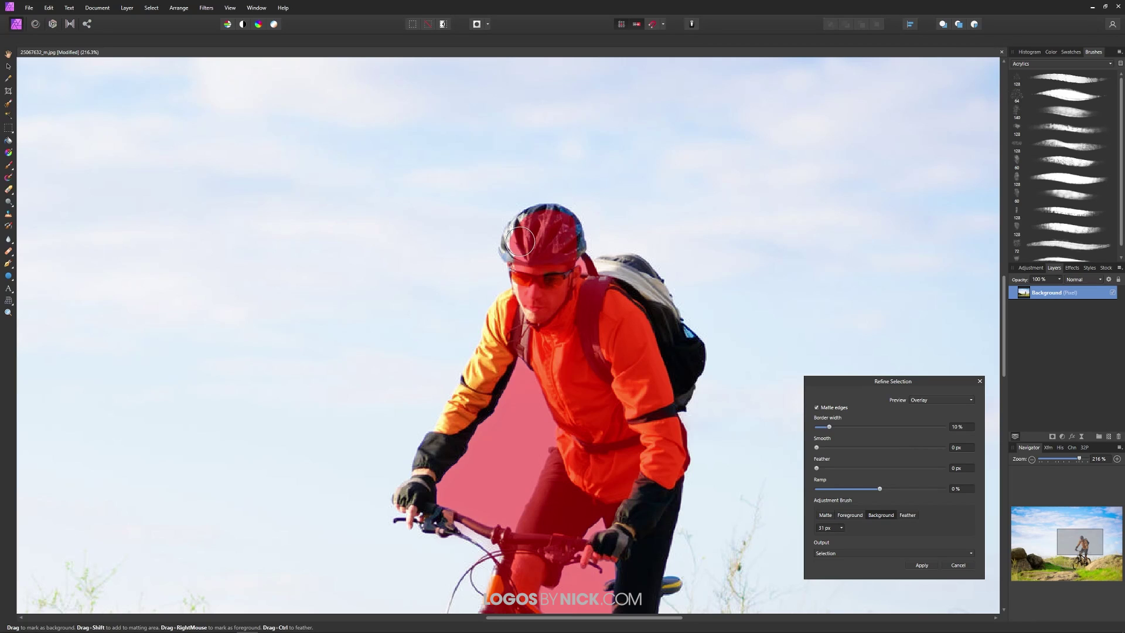
{"action": "mouse_move", "coordinate": [520, 241]}
{"action": "left_mouse_down"}
{"action": "mouse_move", "coordinate": [528, 284]}
{"action": "mouse_move", "coordinate": [491, 368]}
{"action": "mouse_move", "coordinate": [538, 220]}
{"action": "mouse_move", "coordinate": [520, 255]}
{"action": "left_mouse_up"}
- Mark the cyclist's arms, gloves, backpack and shorts as background in the refinement
{"action": "left_click_drag", "start_coordinate": [514, 326], "coordinate": [414, 493]}
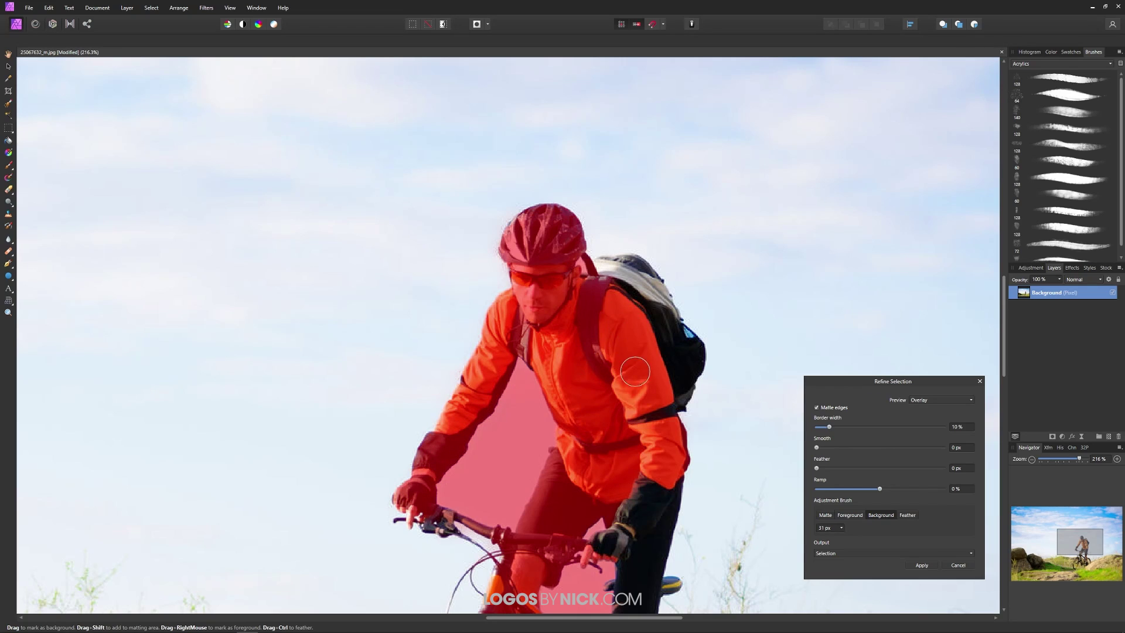
{"action": "mouse_move", "coordinate": [601, 269]}
{"action": "left_mouse_down"}
{"action": "mouse_move", "coordinate": [638, 275]}
{"action": "mouse_move", "coordinate": [680, 350]}
{"action": "mouse_move", "coordinate": [666, 399]}
{"action": "mouse_move", "coordinate": [642, 312]}
{"action": "mouse_move", "coordinate": [631, 326]}
{"action": "left_mouse_up"}
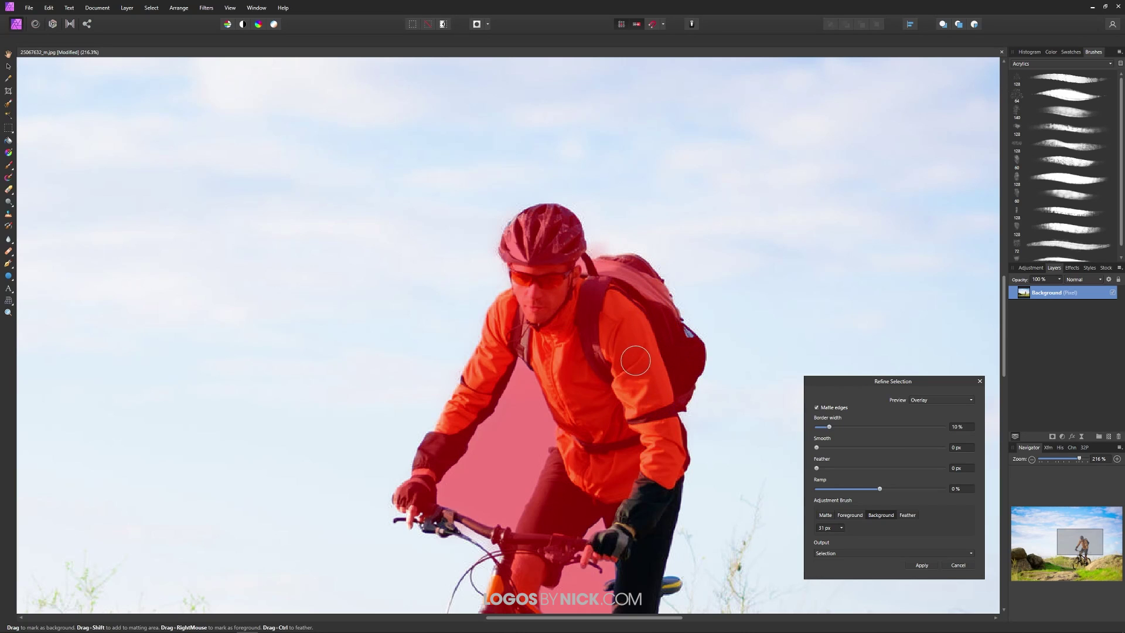
{"action": "mouse_move", "coordinate": [646, 474]}
{"action": "left_mouse_down"}
{"action": "mouse_move", "coordinate": [616, 288]}
{"action": "mouse_move", "coordinate": [627, 326]}
{"action": "mouse_move", "coordinate": [607, 460]}
{"action": "left_mouse_up"}
- Mark the area around the bike's front fork as background, reducing the adjustment brush to 10 px
{"action": "mouse_move", "coordinate": [599, 359]}
{"action": "left_mouse_down"}
{"action": "mouse_move", "coordinate": [583, 346]}
{"action": "mouse_move", "coordinate": [566, 362]}
{"action": "mouse_move", "coordinate": [583, 299]}
{"action": "left_mouse_up"}
{"action": "key", "text": "bracketleft"}
{"action": "key", "text": "bracketleft"}
{"action": "key", "text": "bracketleft"}
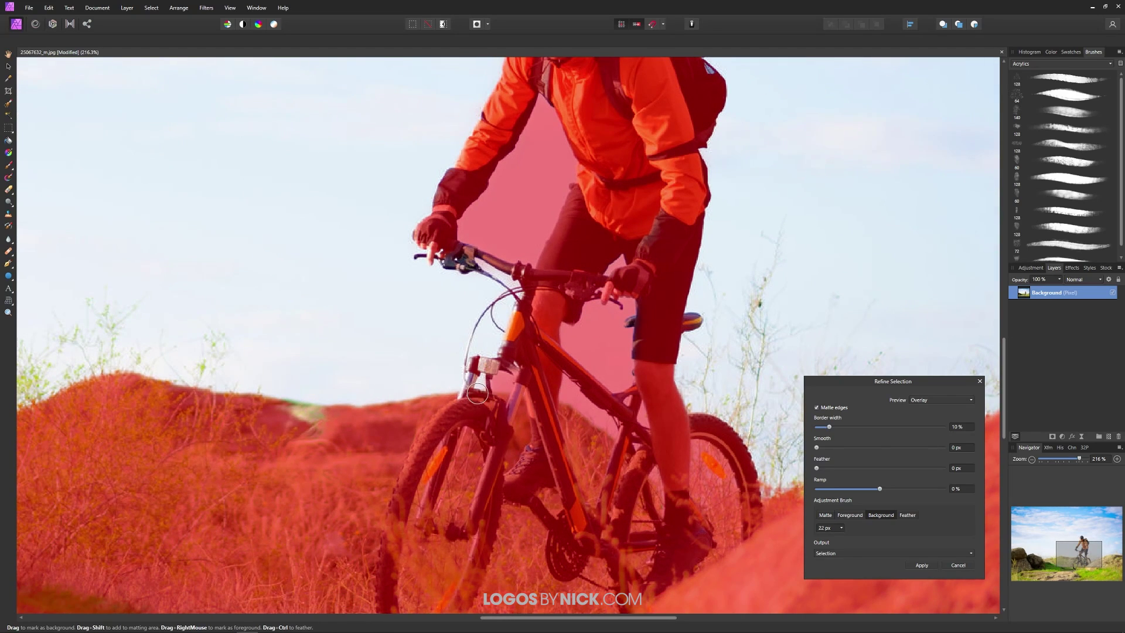
{"action": "left_click_drag", "start_coordinate": [463, 402], "coordinate": [477, 367]}
{"action": "scroll", "coordinate": [563, 421], "scroll_direction": "down", "scroll_amount": 1}
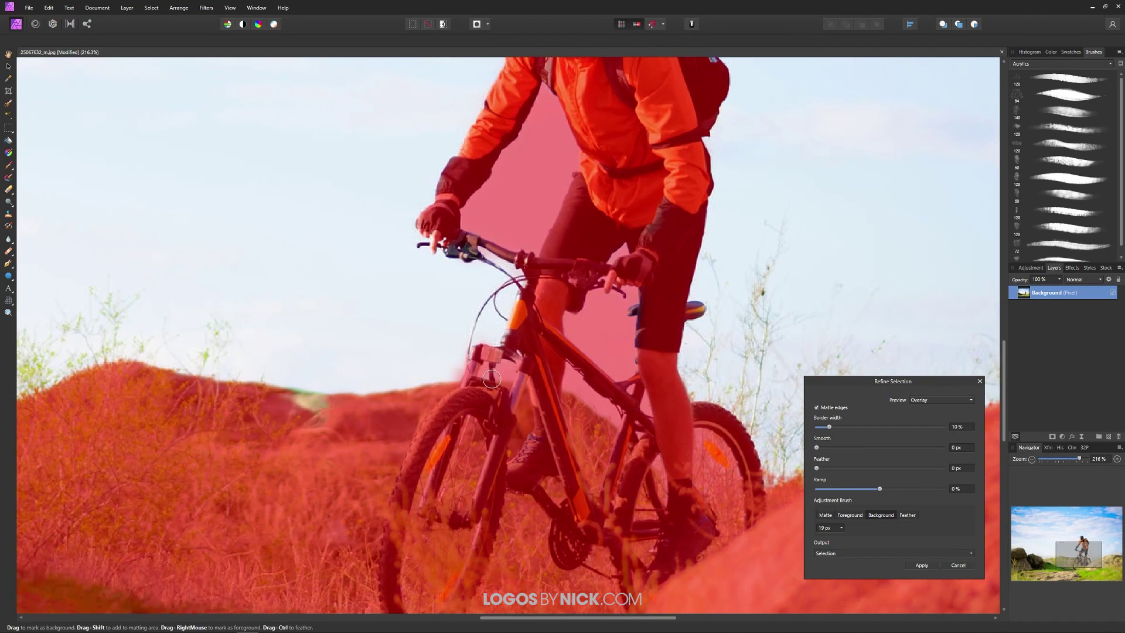
{"action": "scroll", "coordinate": [482, 373], "scroll_direction": "up", "scroll_amount": 3}
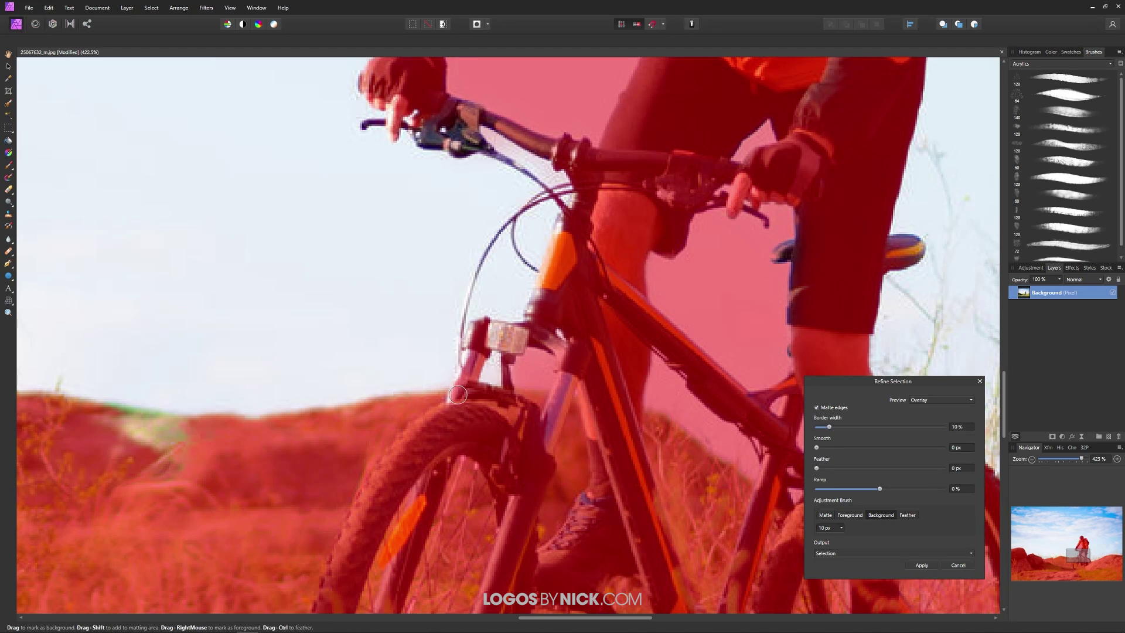
{"action": "left_click_drag", "start_coordinate": [457, 394], "coordinate": [472, 357]}
{"action": "left_click_drag", "start_coordinate": [601, 315], "coordinate": [499, 326]}
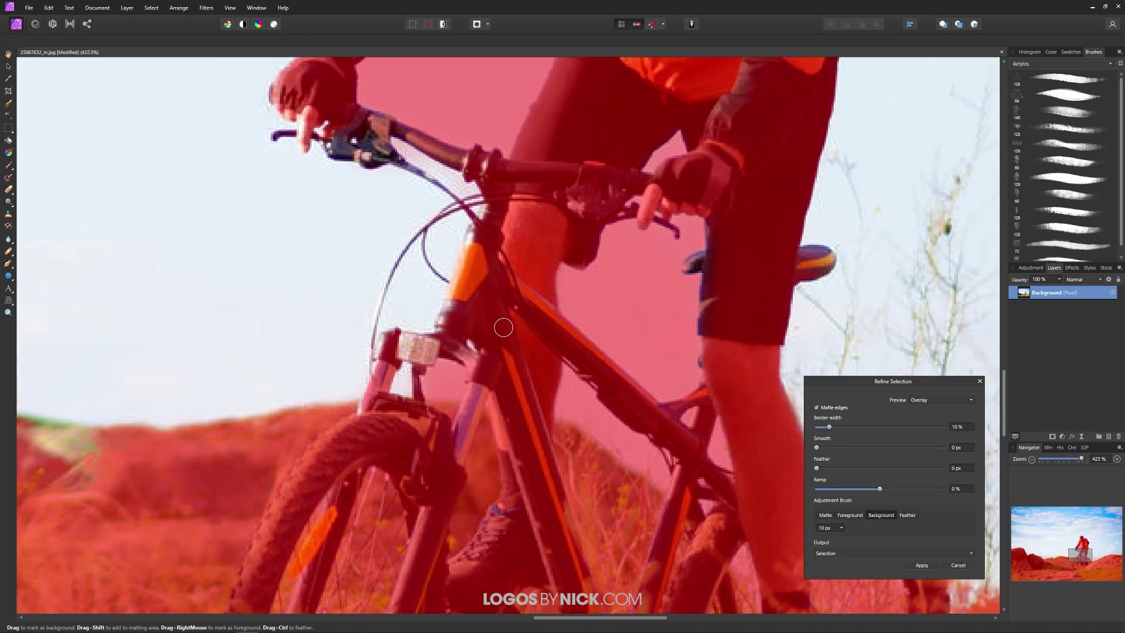
- Mark the green patch on the hill edge behind the rear wheel as background with the 10 px brush
{"action": "scroll", "coordinate": [500, 327], "scroll_direction": "down", "scroll_amount": 3}
{"action": "left_click_drag", "start_coordinate": [621, 448], "coordinate": [295, 413]}
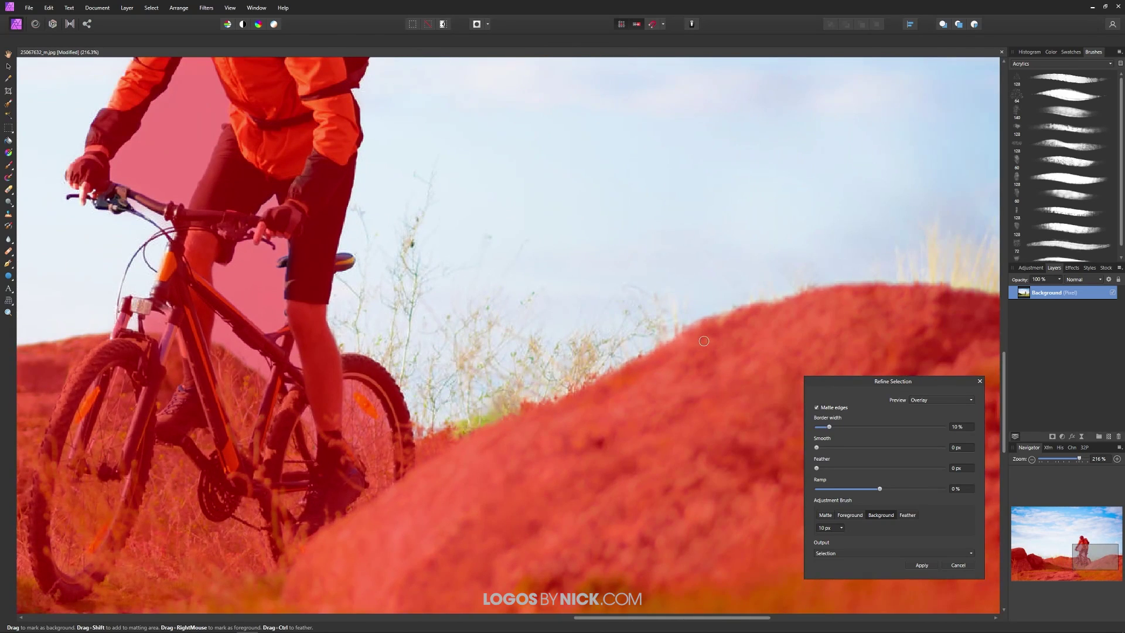
{"action": "left_click_drag", "start_coordinate": [704, 341], "coordinate": [680, 319]}
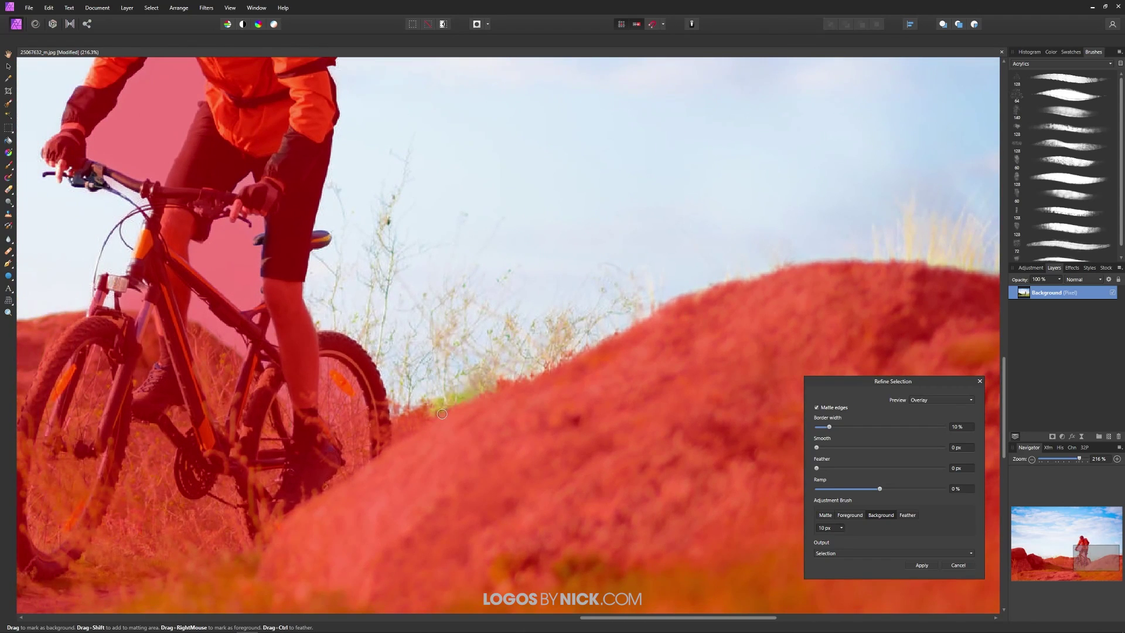
{"action": "scroll", "coordinate": [577, 364], "scroll_direction": "up", "scroll_amount": 2}
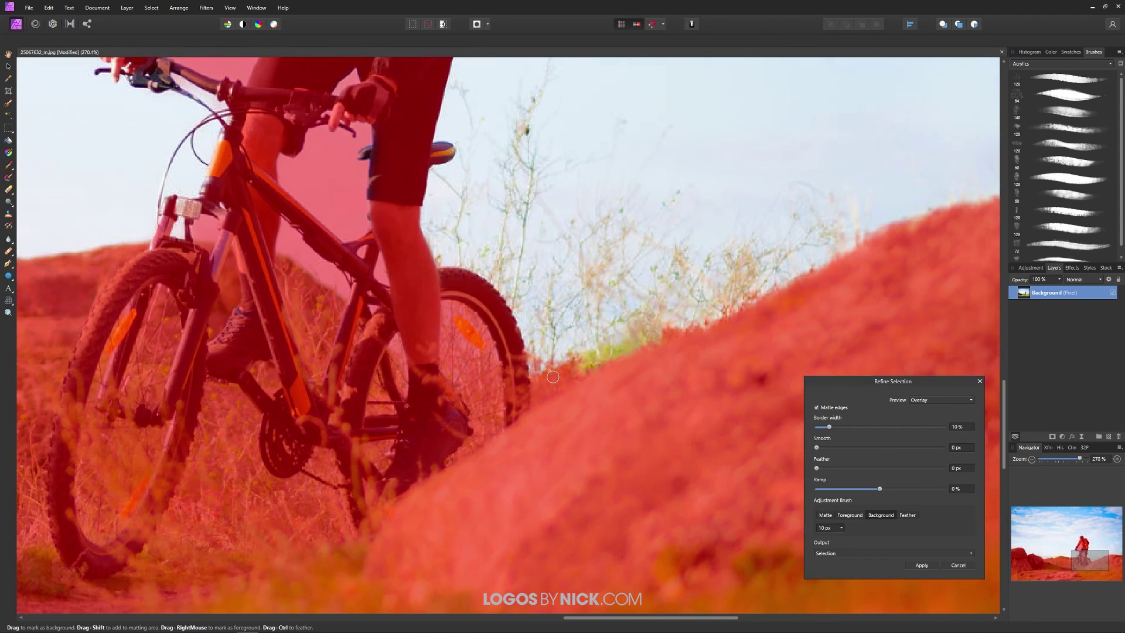
{"action": "left_click_drag", "start_coordinate": [589, 366], "coordinate": [653, 347]}
- Mark the unmasked patch on the distant ridge in front of the bike as background with a 17 px brush
{"action": "left_click_drag", "start_coordinate": [312, 376], "coordinate": [720, 435]}
{"action": "left_click_drag", "start_coordinate": [376, 408], "coordinate": [526, 408]}
{"action": "left_click_drag", "start_coordinate": [488, 322], "coordinate": [544, 327]}
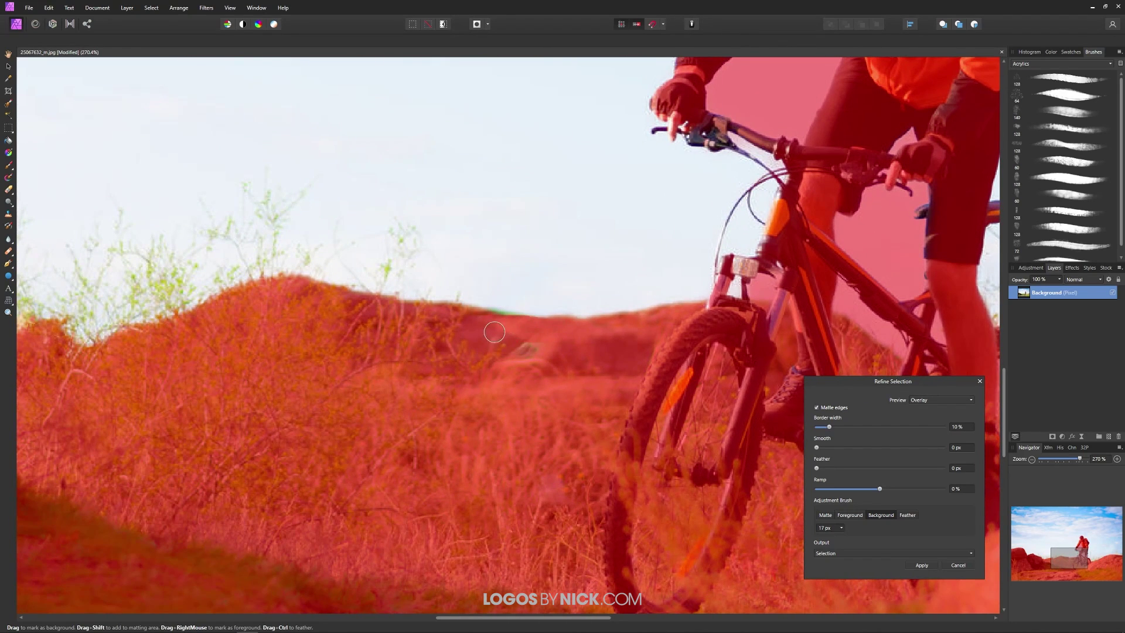
- Examine the overlay along the boulders, grass, hill, bike and the cyclist's backpack for areas still needing correction
{"action": "scroll", "coordinate": [427, 379], "scroll_direction": "down", "scroll_amount": 2}
{"action": "scroll", "coordinate": [426, 379], "scroll_direction": "down", "scroll_amount": 2}
{"action": "left_click_drag", "start_coordinate": [308, 406], "coordinate": [607, 430]}
{"action": "left_click_drag", "start_coordinate": [356, 400], "coordinate": [694, 436]}
{"action": "scroll", "coordinate": [573, 420], "scroll_direction": "up", "scroll_amount": 3}
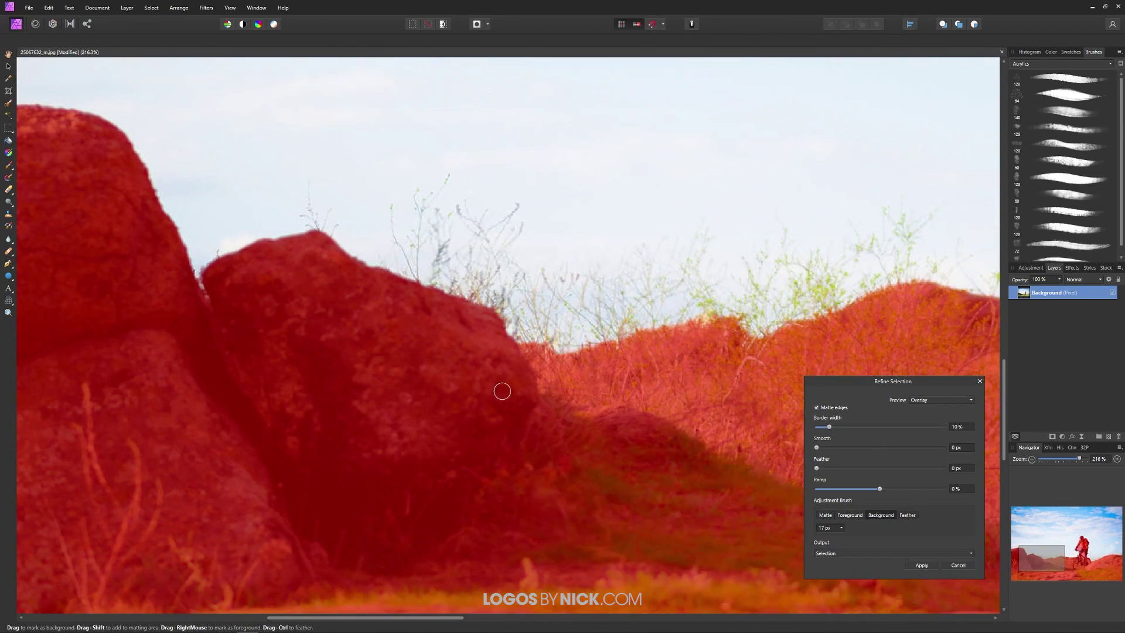
{"action": "left_click_drag", "start_coordinate": [633, 452], "coordinate": [251, 452]}
{"action": "left_click_drag", "start_coordinate": [703, 423], "coordinate": [263, 404]}
{"action": "scroll", "coordinate": [531, 404], "scroll_direction": "down", "scroll_amount": 2}
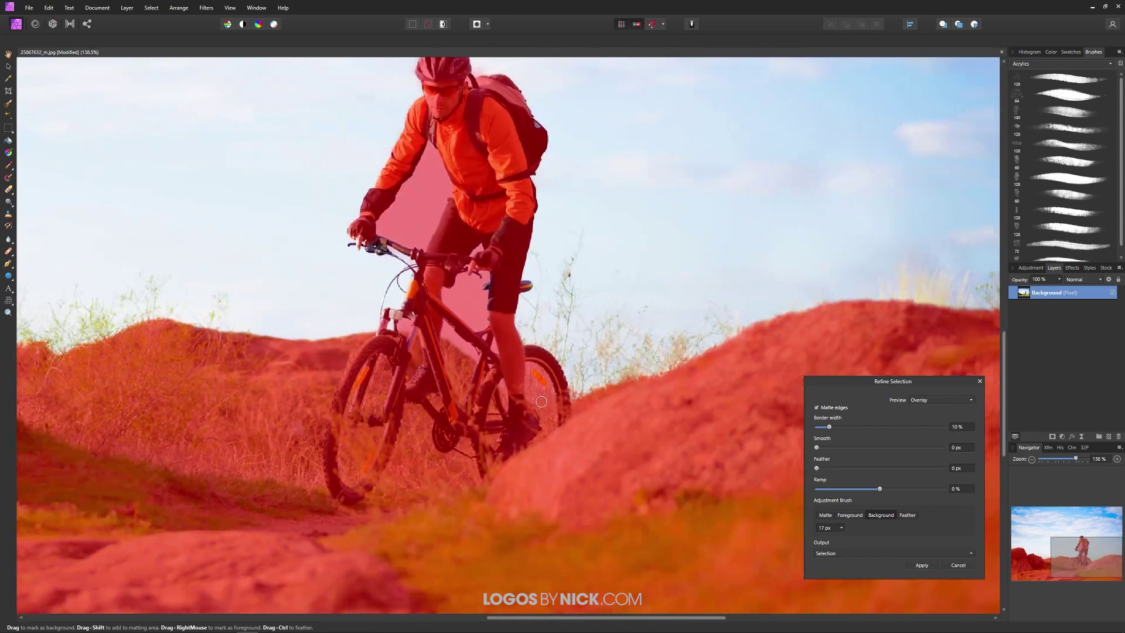
{"action": "left_click_drag", "start_coordinate": [532, 404], "coordinate": [437, 425]}
{"action": "scroll", "coordinate": [366, 315], "scroll_direction": "up", "scroll_amount": 4}
{"action": "scroll", "coordinate": [442, 354], "scroll_direction": "down", "scroll_amount": 3}
{"action": "left_click_drag", "start_coordinate": [457, 383], "coordinate": [507, 431]}
{"action": "scroll", "coordinate": [507, 431], "scroll_direction": "down", "scroll_amount": 2}
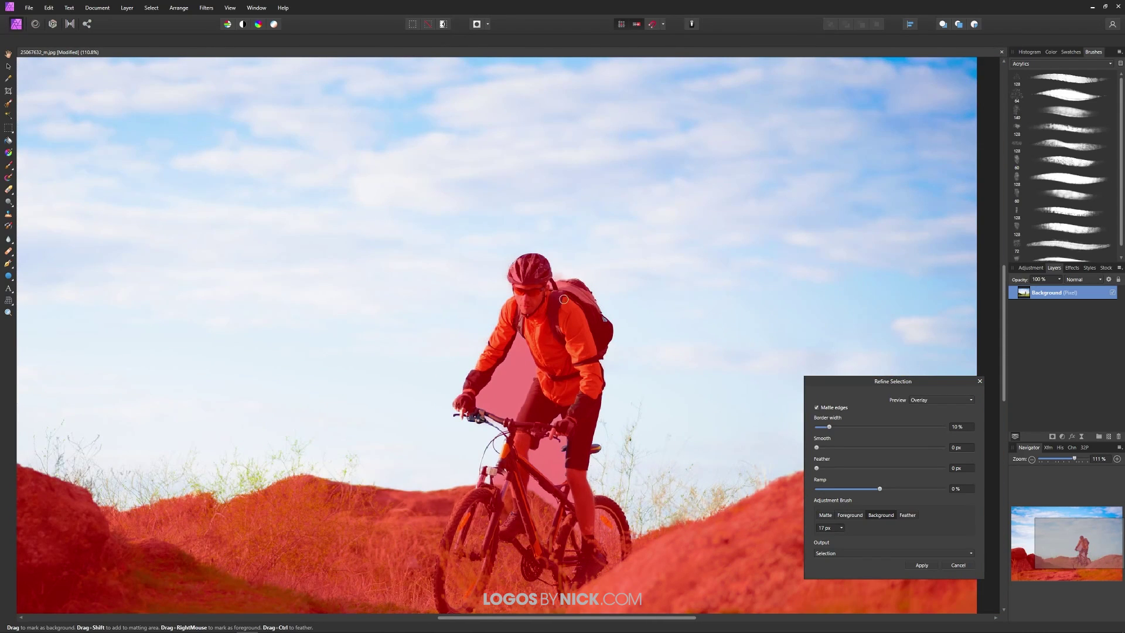
{"action": "scroll", "coordinate": [532, 354], "scroll_direction": "up", "scroll_amount": 8}
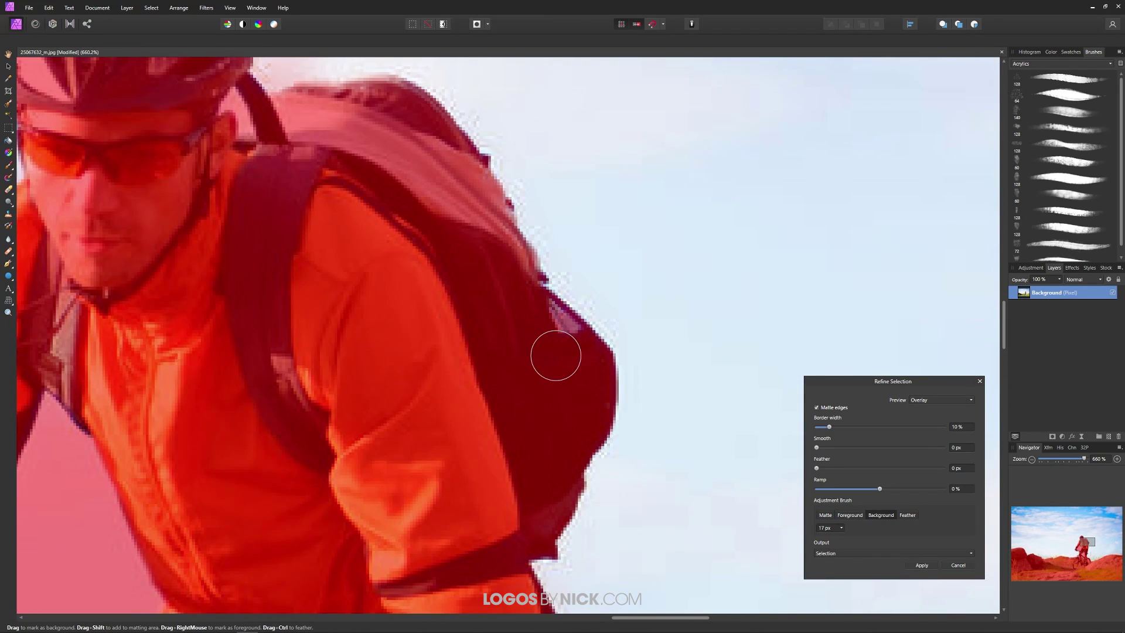
{"action": "scroll", "coordinate": [555, 352], "scroll_direction": "down", "scroll_amount": 4}
{"action": "left_click_drag", "start_coordinate": [563, 380], "coordinate": [598, 362]}
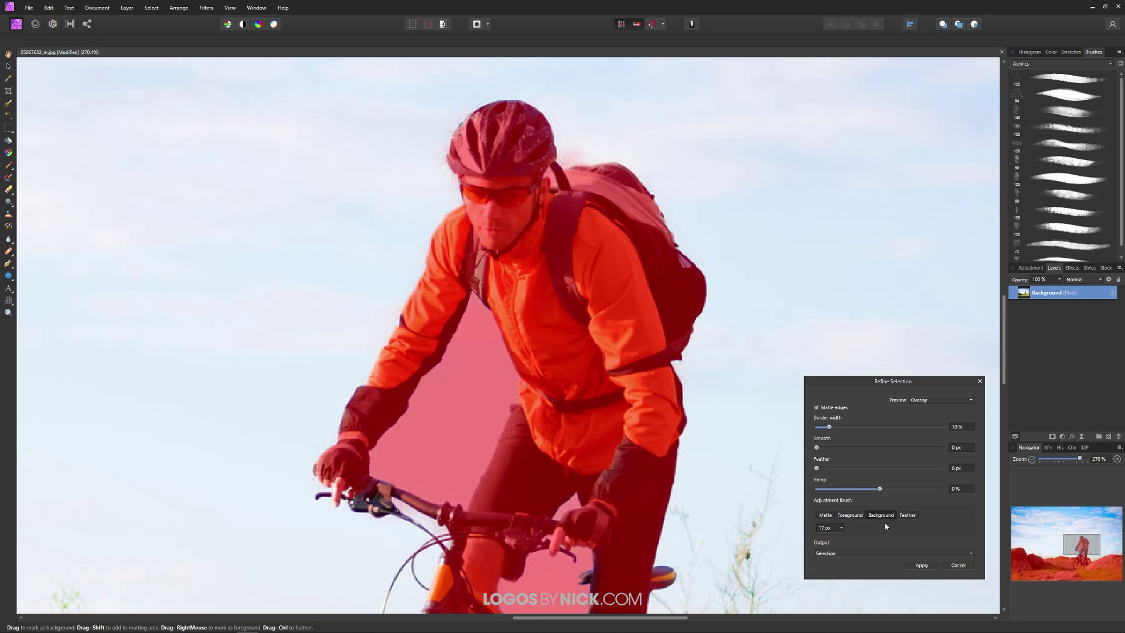
- Mark the sky gap between the cyclist's arm and torso as foreground, enlarging the adjustment brush to 40 px
{"action": "left_click", "coordinate": [850, 515]}
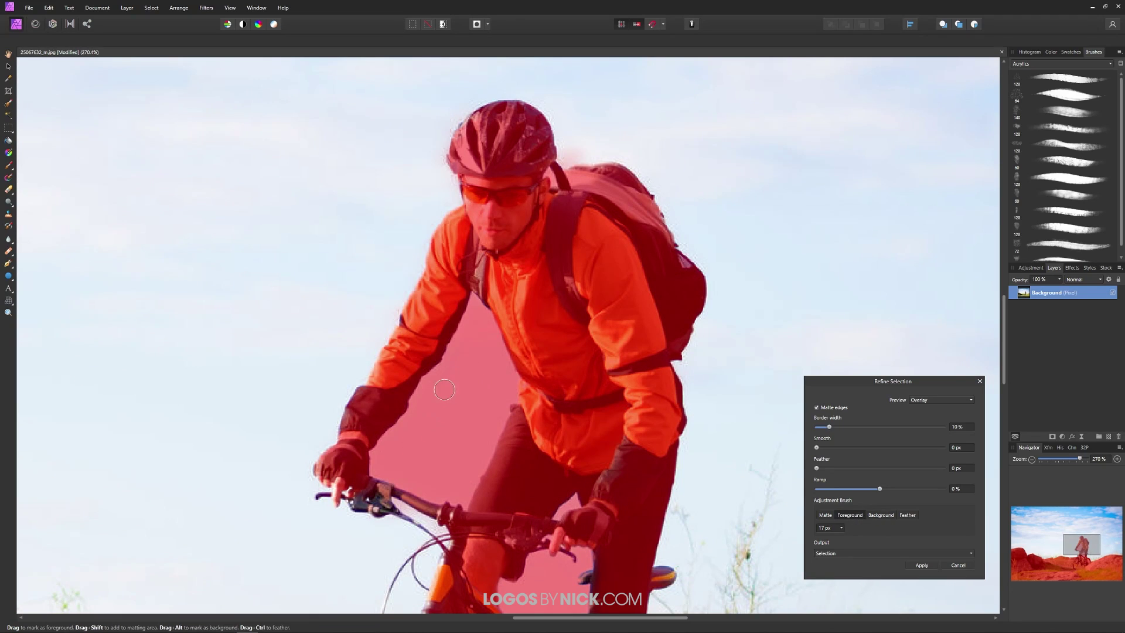
{"action": "scroll", "coordinate": [444, 390], "scroll_direction": "up", "scroll_amount": 2}
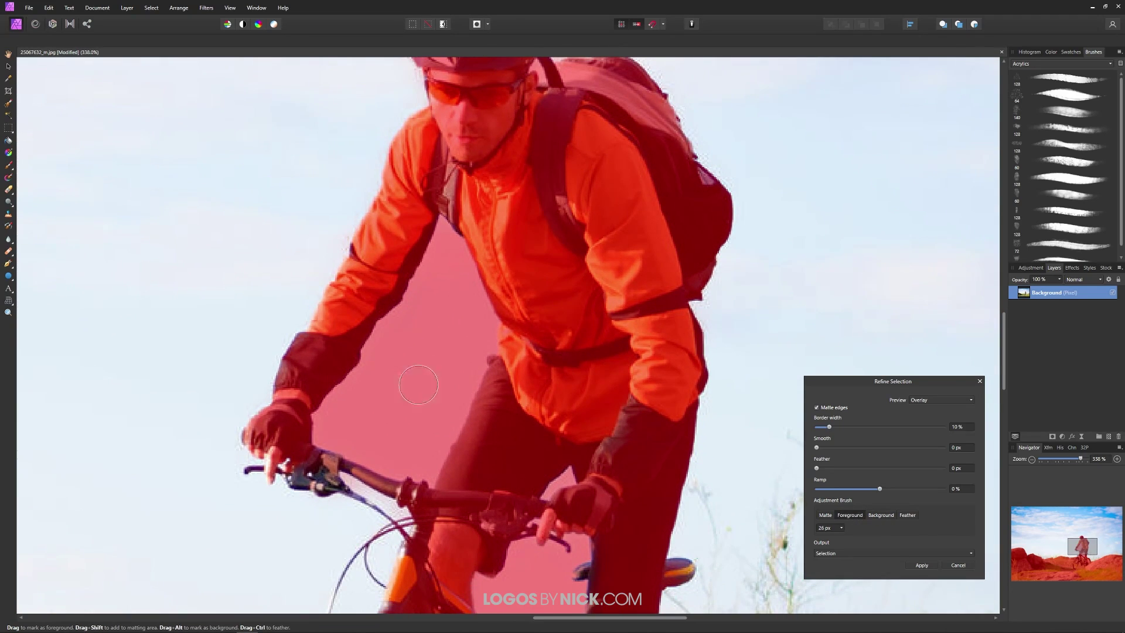
{"action": "mouse_move", "coordinate": [366, 417]}
{"action": "left_mouse_down"}
{"action": "mouse_move", "coordinate": [416, 369]}
{"action": "mouse_move", "coordinate": [441, 292]}
{"action": "mouse_move", "coordinate": [431, 368]}
{"action": "mouse_move", "coordinate": [403, 445]}
{"action": "mouse_move", "coordinate": [384, 432]}
{"action": "mouse_move", "coordinate": [400, 428]}
{"action": "mouse_move", "coordinate": [423, 346]}
{"action": "mouse_move", "coordinate": [366, 404]}
{"action": "mouse_move", "coordinate": [409, 364]}
{"action": "mouse_move", "coordinate": [448, 287]}
{"action": "mouse_move", "coordinate": [425, 378]}
{"action": "left_mouse_up"}
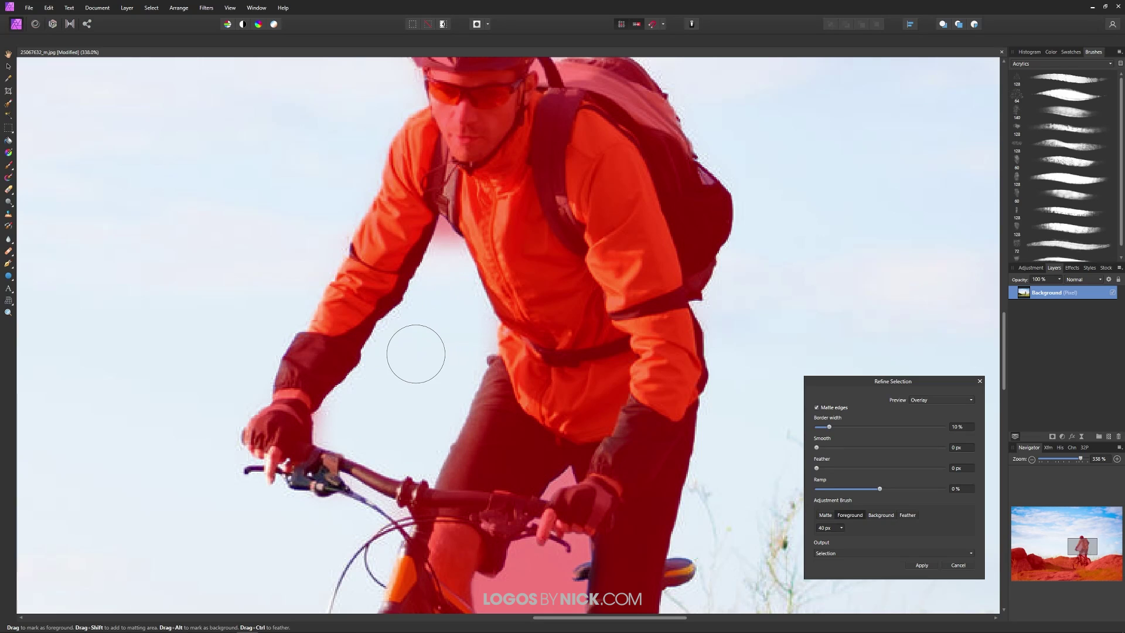
- Mark the leftover red fringe under the cyclist's armpit, below the backpack strap, as foreground with the adjustment brush reduced to 5 px
{"action": "scroll", "coordinate": [415, 353], "scroll_direction": "up", "scroll_amount": 3}
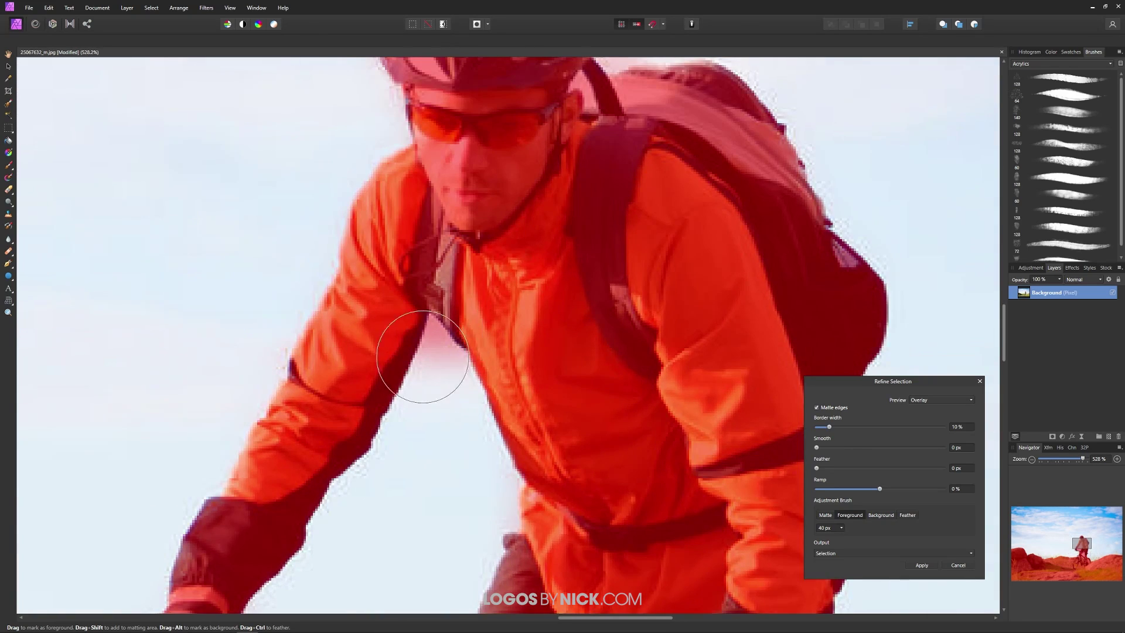
{"action": "key", "text": "bracketleft"}
{"action": "key", "text": "bracketleft"}
{"action": "key", "text": "bracketleft"}
{"action": "key", "text": "bracketleft"}
{"action": "key", "text": "bracketleft"}
{"action": "mouse_move", "coordinate": [437, 367]}
{"action": "left_mouse_down"}
{"action": "mouse_move", "coordinate": [439, 335]}
{"action": "mouse_move", "coordinate": [427, 364]}
{"action": "mouse_move", "coordinate": [451, 353]}
{"action": "mouse_move", "coordinate": [438, 351]}
{"action": "mouse_move", "coordinate": [424, 410]}
{"action": "left_mouse_up"}
- Mark the small sky gap between the cyclist's gloved hand and thigh, above the handlebar, as foreground with the 5 px brush
{"action": "left_click_drag", "start_coordinate": [597, 293], "coordinate": [475, 327]}
{"action": "scroll", "coordinate": [474, 327], "scroll_direction": "down", "scroll_amount": 1}
{"action": "scroll", "coordinate": [481, 169], "scroll_direction": "up", "scroll_amount": 2}
{"action": "mouse_move", "coordinate": [479, 169]}
{"action": "left_mouse_down"}
{"action": "mouse_move", "coordinate": [486, 223]}
{"action": "mouse_move", "coordinate": [442, 328]}
{"action": "left_mouse_up"}
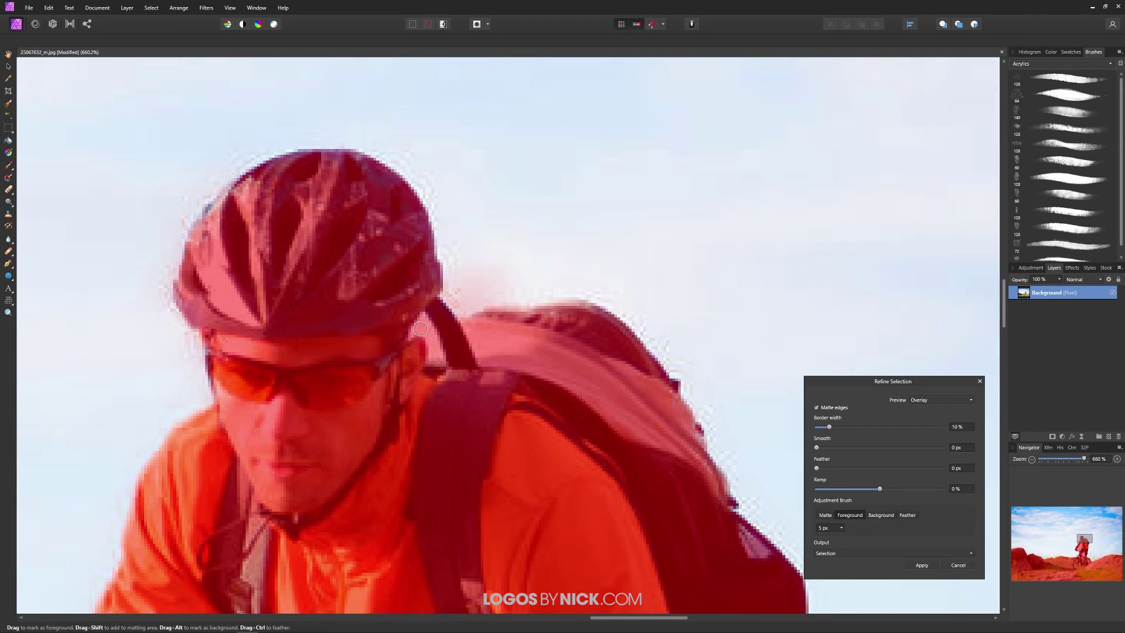
{"action": "left_click_drag", "start_coordinate": [529, 435], "coordinate": [472, 123]}
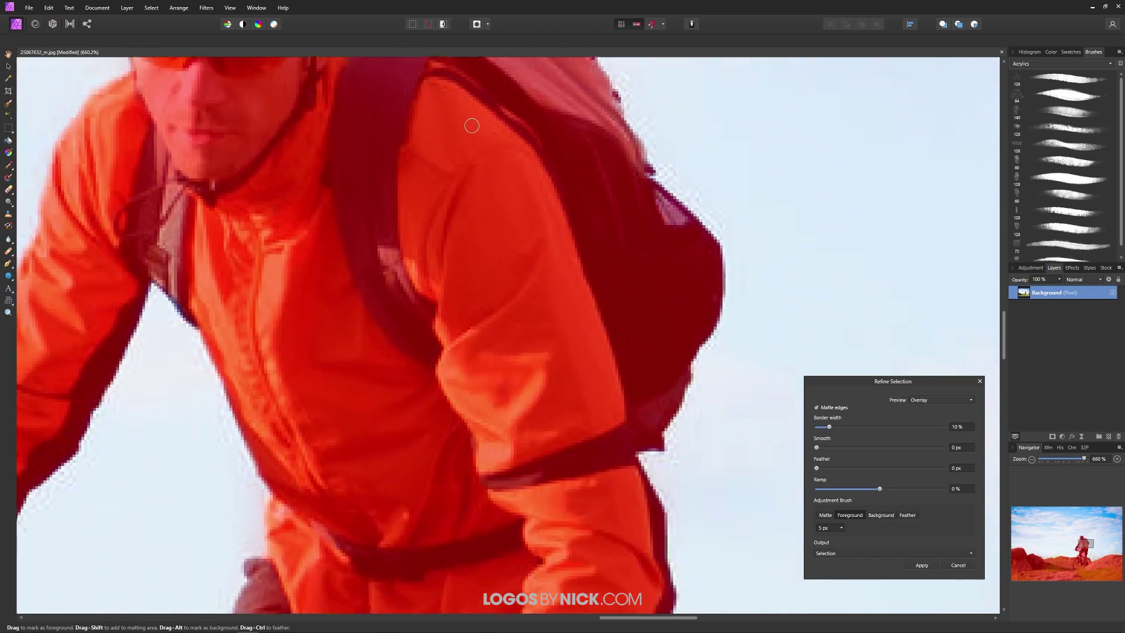
{"action": "left_click_drag", "start_coordinate": [647, 449], "coordinate": [674, 82]}
{"action": "left_click_drag", "start_coordinate": [612, 480], "coordinate": [662, 190]}
{"action": "scroll", "coordinate": [511, 254], "scroll_direction": "up", "scroll_amount": 1}
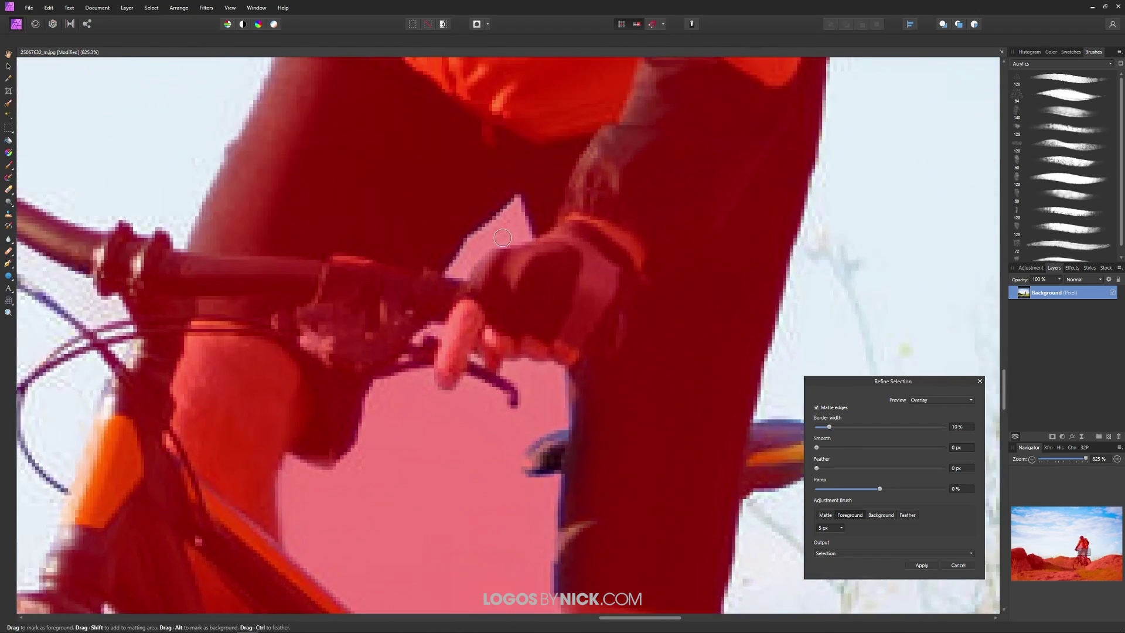
{"action": "mouse_move", "coordinate": [427, 339]}
{"action": "left_mouse_down"}
{"action": "mouse_move", "coordinate": [483, 287]}
{"action": "mouse_move", "coordinate": [481, 295]}
{"action": "left_mouse_up"}
- Mark the large sky gap between the cyclist's legs, above the bike's down tube, as foreground with the brush enlarged to 13 px
{"action": "left_click_drag", "start_coordinate": [549, 464], "coordinate": [596, 273]}
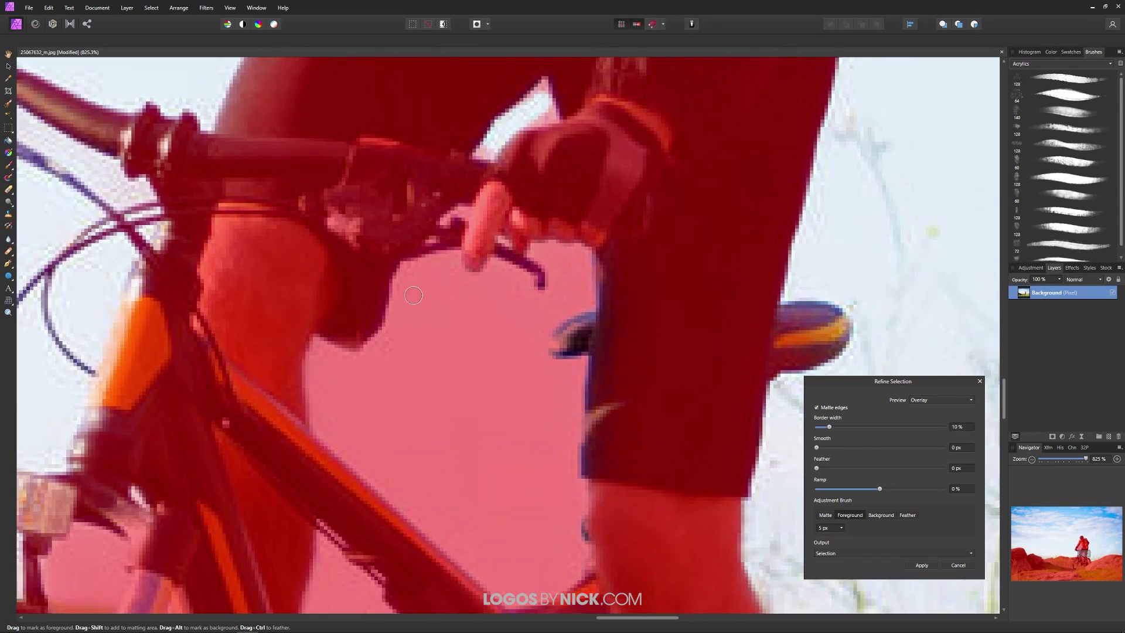
{"action": "left_click_drag", "start_coordinate": [460, 367], "coordinate": [413, 310]}
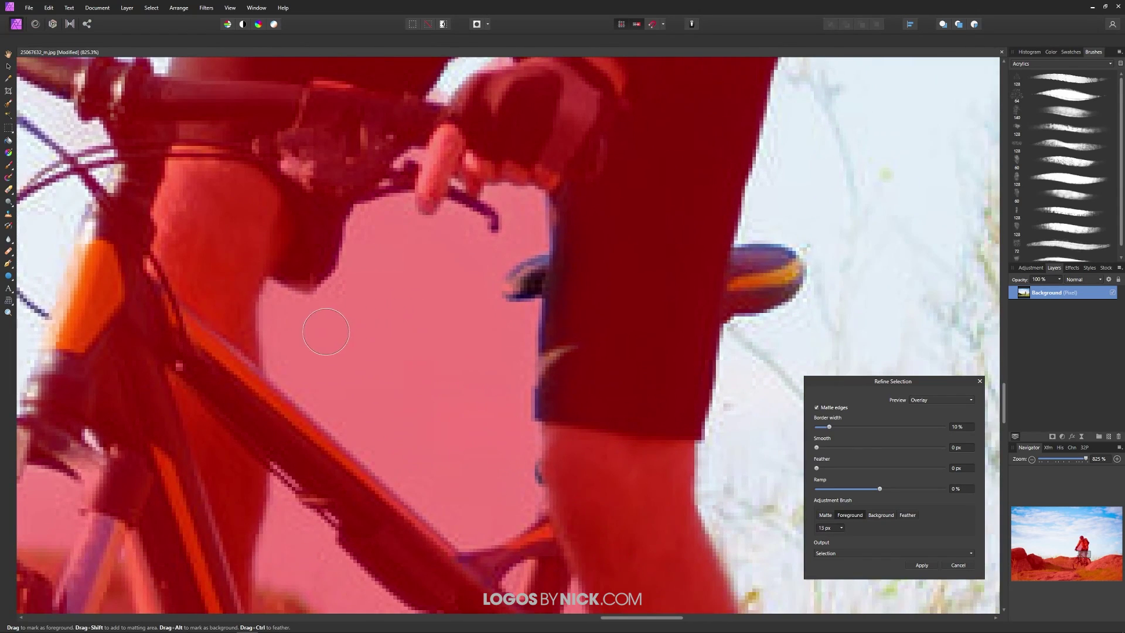
{"action": "mouse_move", "coordinate": [311, 325]}
{"action": "left_mouse_down"}
{"action": "mouse_move", "coordinate": [302, 351]}
{"action": "mouse_move", "coordinate": [317, 369]}
{"action": "mouse_move", "coordinate": [465, 506]}
{"action": "mouse_move", "coordinate": [497, 340]}
{"action": "mouse_move", "coordinate": [451, 244]}
{"action": "mouse_move", "coordinate": [341, 327]}
{"action": "mouse_move", "coordinate": [429, 400]}
{"action": "mouse_move", "coordinate": [449, 467]}
{"action": "left_mouse_up"}
{"action": "mouse_move", "coordinate": [515, 214]}
{"action": "left_mouse_down"}
{"action": "mouse_move", "coordinate": [499, 340]}
{"action": "mouse_move", "coordinate": [490, 336]}
{"action": "left_mouse_up"}
{"action": "key", "text": "bracketleft"}
{"action": "key", "text": "bracketleft"}
{"action": "key", "text": "bracketleft"}
{"action": "key", "text": "bracketleft"}
- Mark the sky gap beneath the down tube, above the grassy hill, as foreground with a slightly enlarged brush
{"action": "left_click_drag", "start_coordinate": [525, 560], "coordinate": [430, 321]}
{"action": "left_click_drag", "start_coordinate": [221, 468], "coordinate": [308, 243]}
{"action": "key", "text": "bracketright"}
{"action": "key", "text": "bracketright"}
{"action": "key", "text": "bracketright"}
{"action": "mouse_move", "coordinate": [266, 201]}
{"action": "left_mouse_down"}
{"action": "mouse_move", "coordinate": [432, 350]}
{"action": "mouse_move", "coordinate": [261, 178]}
{"action": "left_mouse_up"}
- Mark the tiny sky gaps in the bike frame beside the rear leg as foreground with the brush reduced to 4 px
{"action": "key", "text": "bracketleft"}
{"action": "key", "text": "bracketleft"}
{"action": "key", "text": "bracketleft"}
{"action": "key", "text": "bracketleft"}
{"action": "left_click_drag", "start_coordinate": [498, 234], "coordinate": [486, 244]}
{"action": "left_click_drag", "start_coordinate": [551, 273], "coordinate": [550, 317]}
{"action": "mouse_move", "coordinate": [571, 422]}
{"action": "left_mouse_down"}
{"action": "mouse_move", "coordinate": [580, 228]}
{"action": "mouse_move", "coordinate": [532, 214]}
{"action": "left_mouse_up"}
{"action": "left_click_drag", "start_coordinate": [431, 251], "coordinate": [452, 457]}
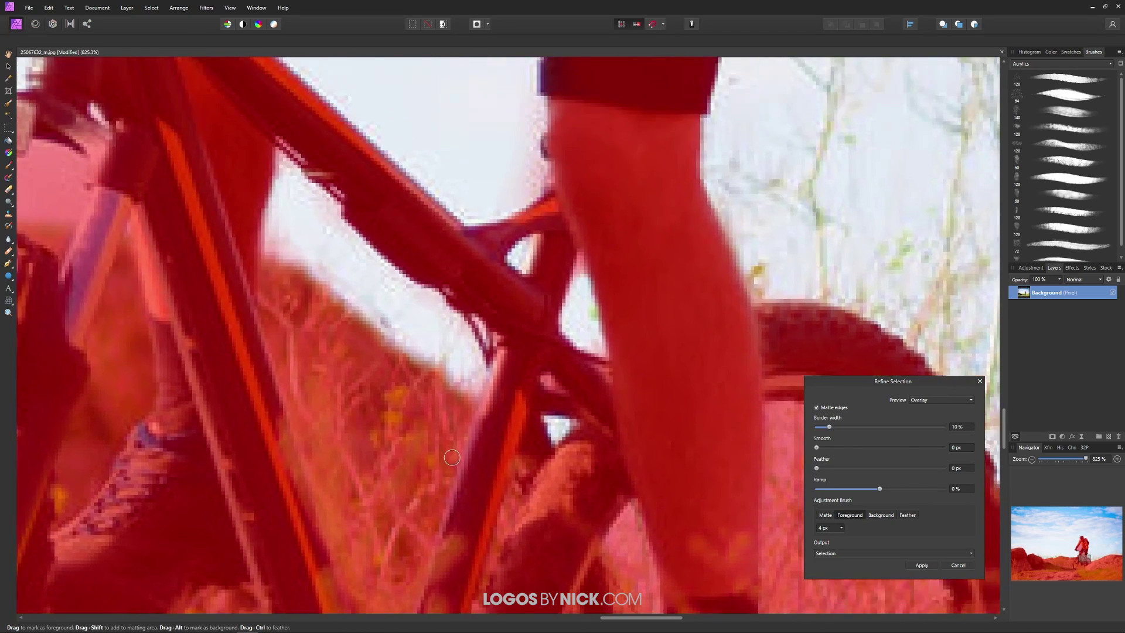
- Mark the sky gap between the fork legs above the front tire as foreground with the 4 px brush
{"action": "left_click_drag", "start_coordinate": [379, 346], "coordinate": [552, 408]}
{"action": "left_click_drag", "start_coordinate": [317, 271], "coordinate": [537, 426]}
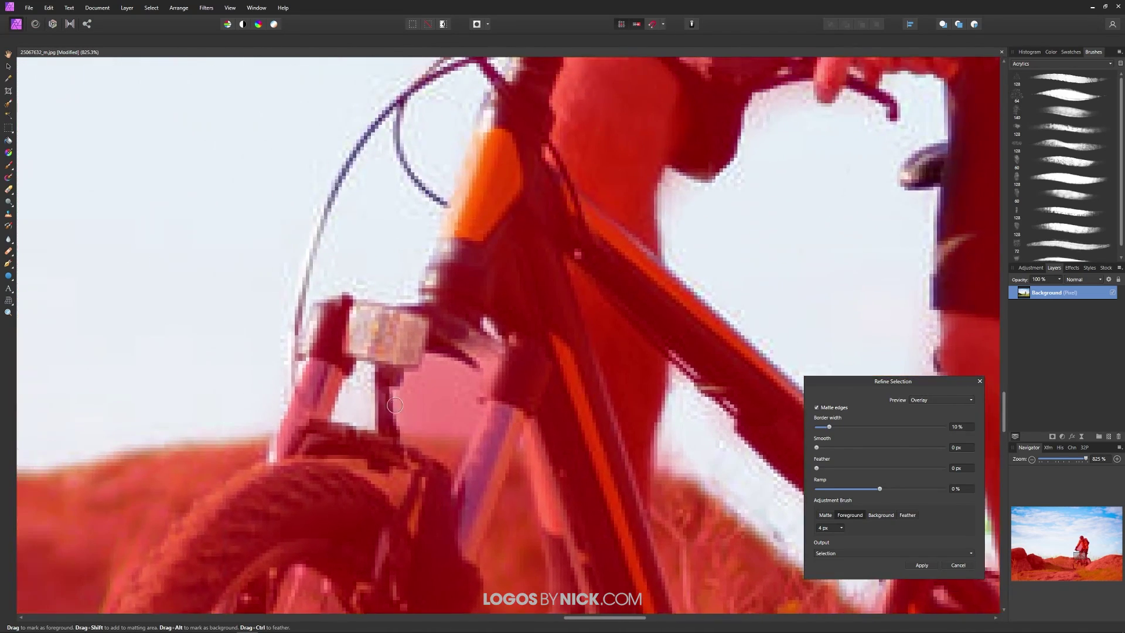
{"action": "mouse_move", "coordinate": [415, 416]}
{"action": "left_mouse_down"}
{"action": "mouse_move", "coordinate": [430, 384]}
{"action": "mouse_move", "coordinate": [431, 410]}
{"action": "mouse_move", "coordinate": [457, 392]}
{"action": "mouse_move", "coordinate": [469, 404]}
{"action": "mouse_move", "coordinate": [449, 408]}
{"action": "mouse_move", "coordinate": [439, 361]}
{"action": "mouse_move", "coordinate": [456, 368]}
{"action": "mouse_move", "coordinate": [405, 413]}
{"action": "left_mouse_up"}
{"action": "left_click_drag", "start_coordinate": [360, 383], "coordinate": [355, 396]}
- Check the overlay across the cyclist and the whole photo, and apply the refined selection
{"action": "scroll", "coordinate": [504, 396], "scroll_direction": "up", "scroll_amount": 1}
{"action": "scroll", "coordinate": [368, 346], "scroll_direction": "down", "scroll_amount": 3}
{"action": "left_click_drag", "start_coordinate": [455, 188], "coordinate": [489, 457]}
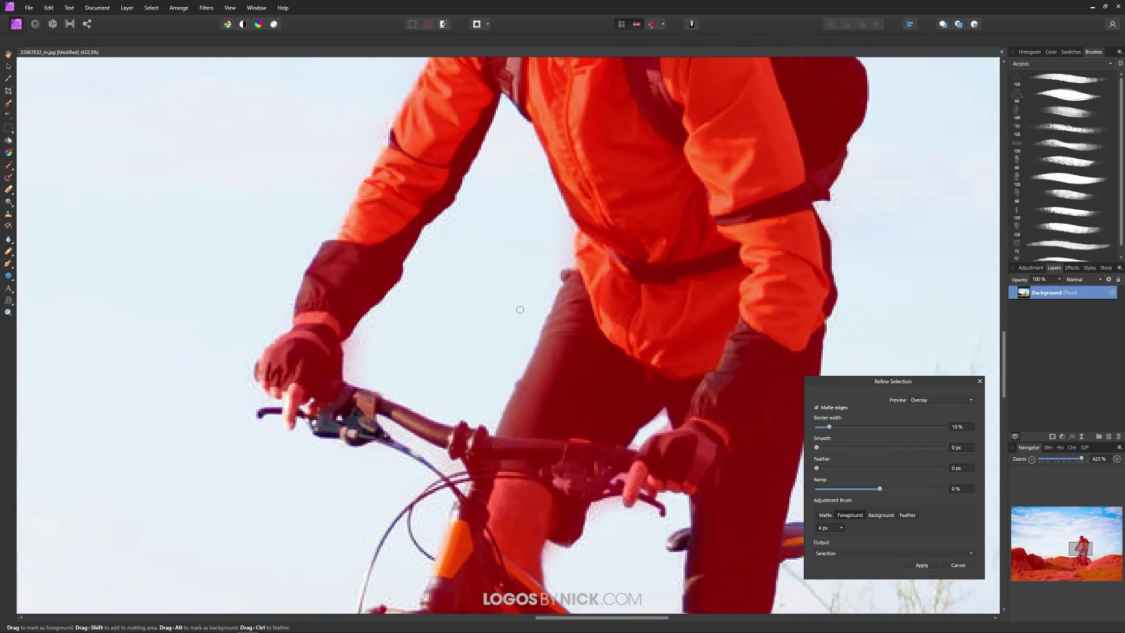
{"action": "scroll", "coordinate": [517, 311], "scroll_direction": "down", "scroll_amount": 4}
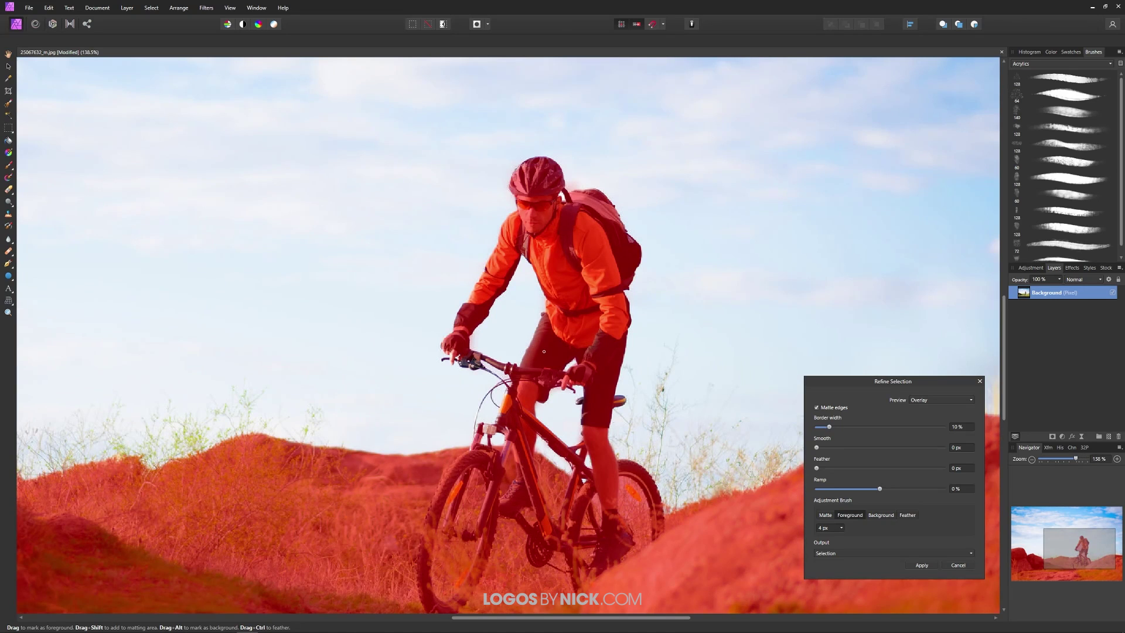
{"action": "scroll", "coordinate": [544, 350], "scroll_direction": "down", "scroll_amount": 2}
{"action": "scroll", "coordinate": [548, 363], "scroll_direction": "up", "scroll_amount": 1}
{"action": "scroll", "coordinate": [551, 373], "scroll_direction": "down", "scroll_amount": 1}
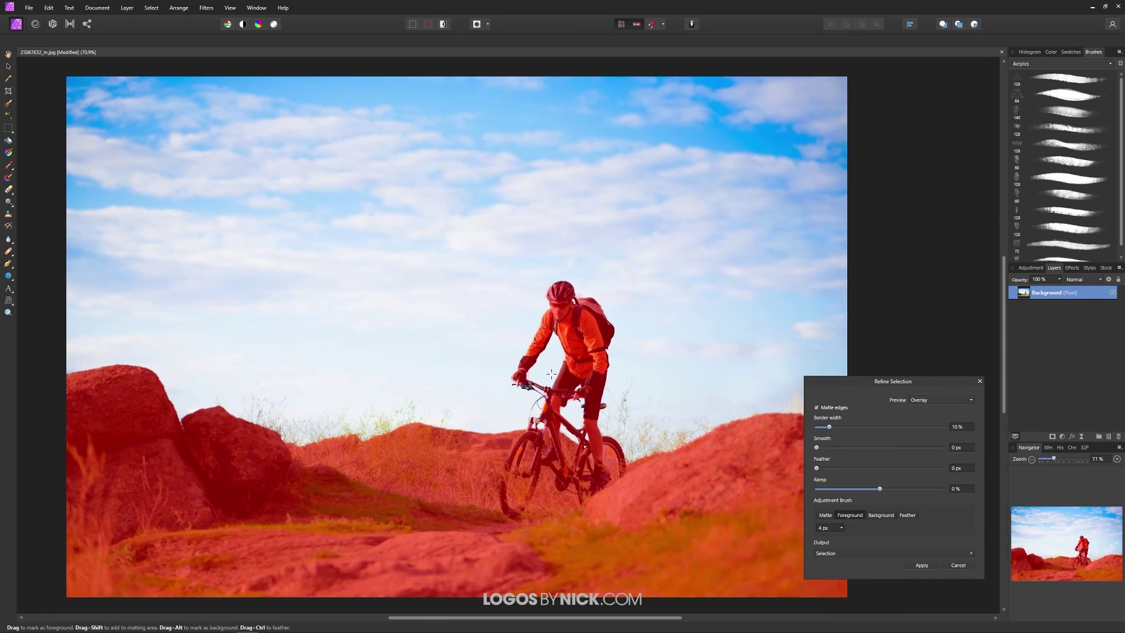
{"action": "scroll", "coordinate": [551, 373], "scroll_direction": "down", "scroll_amount": 1}
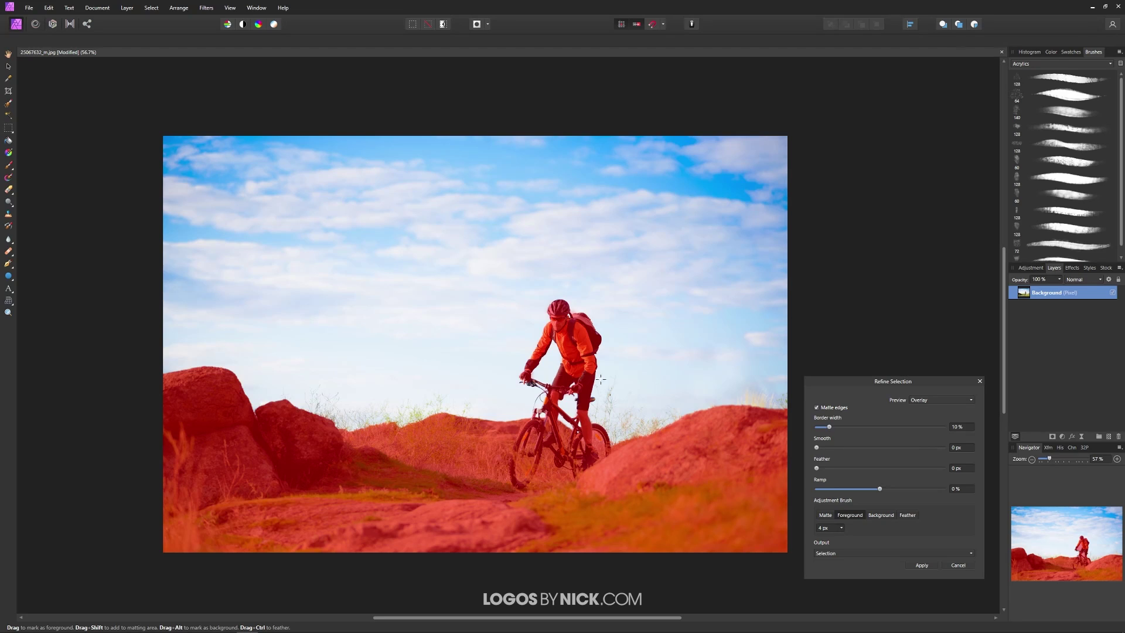
{"action": "left_click", "coordinate": [921, 565]}
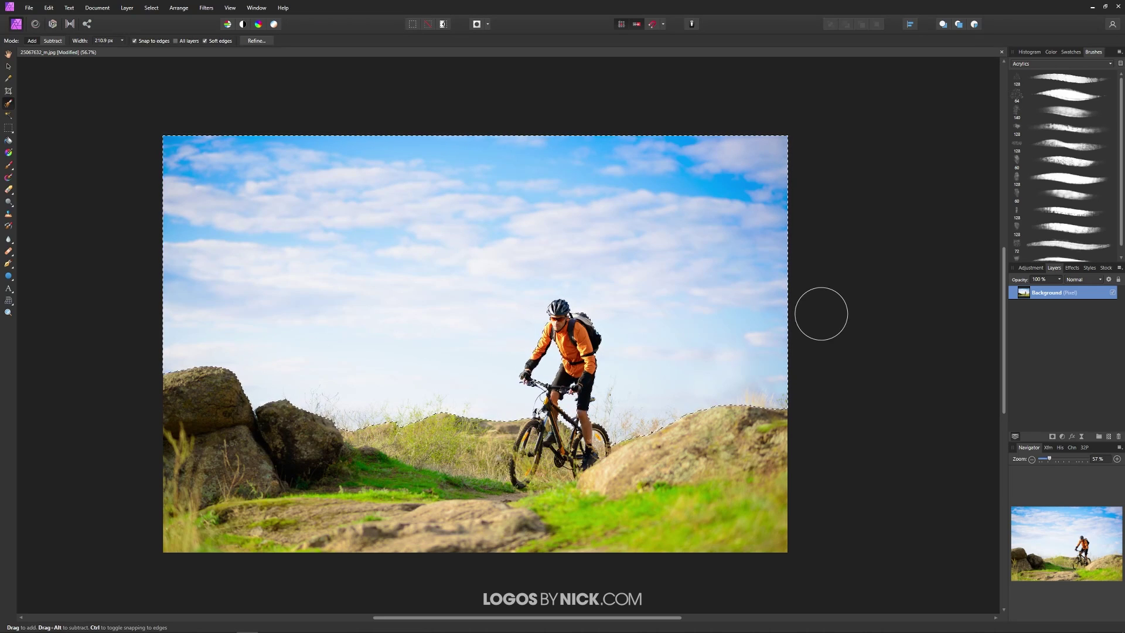
- Delete the selected sky and undo the deletion
{"action": "key", "text": "Delete"}
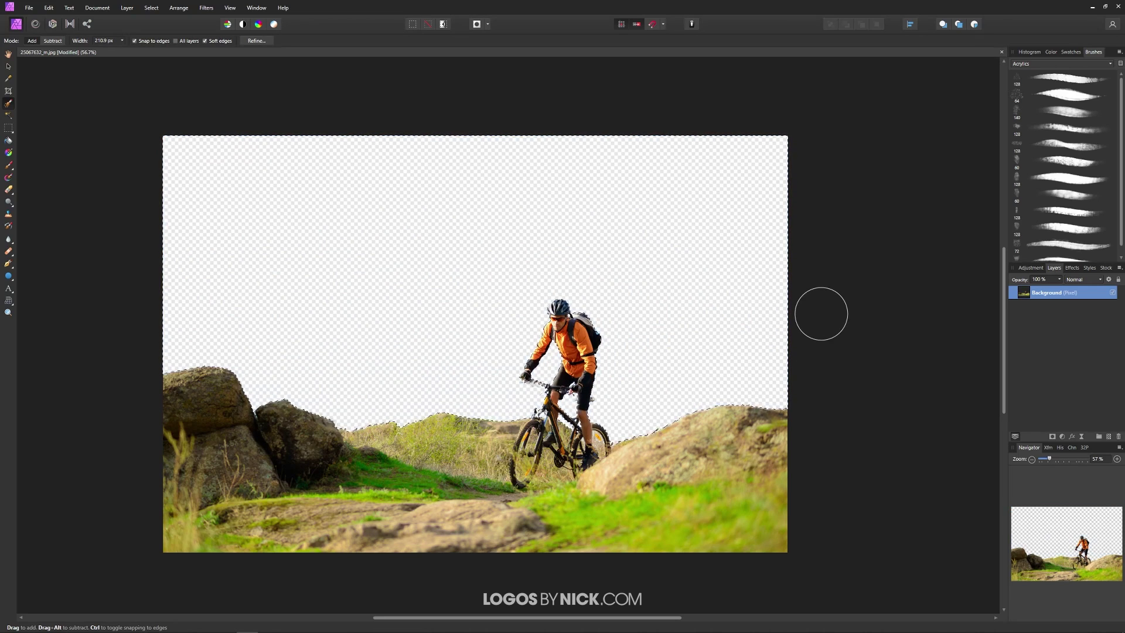
{"action": "left_click", "coordinate": [49, 7]}
{"action": "left_click", "coordinate": [59, 16]}
{"action": "left_click", "coordinate": [49, 8]}
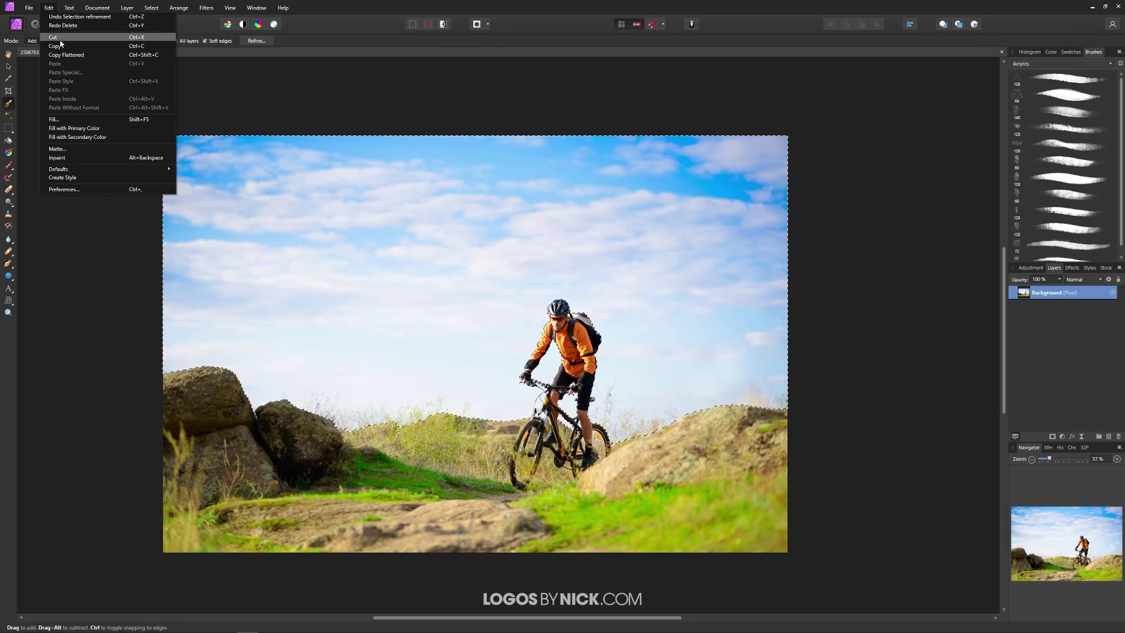
{"action": "left_click", "coordinate": [58, 17]}
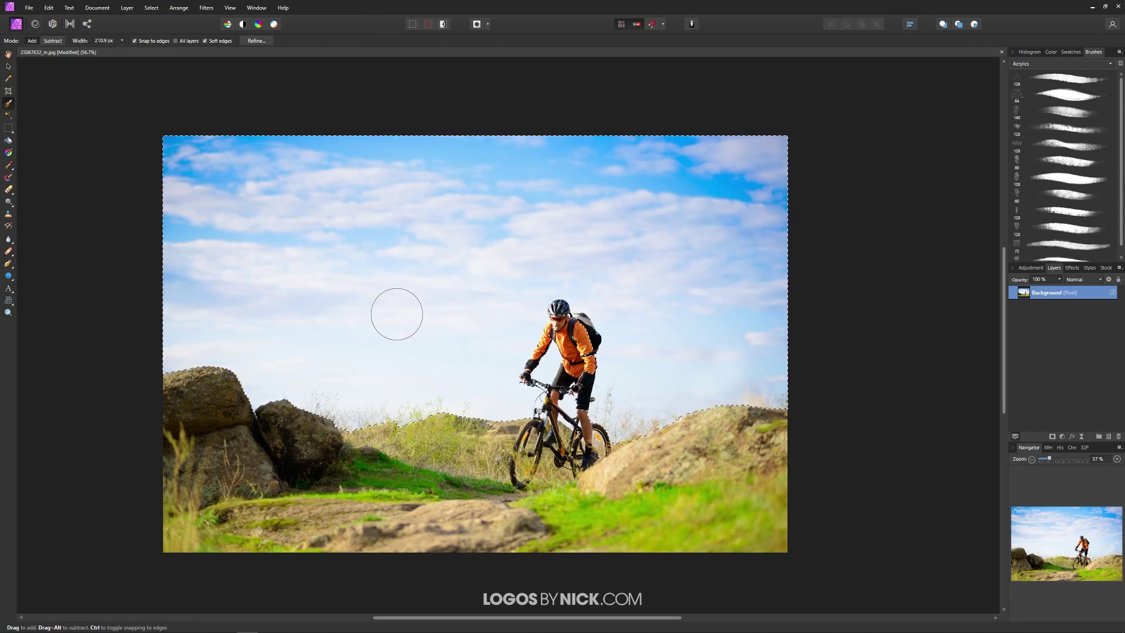
- Delete the selected sky from the photo and clear the selection
{"action": "key", "text": "Delete"}
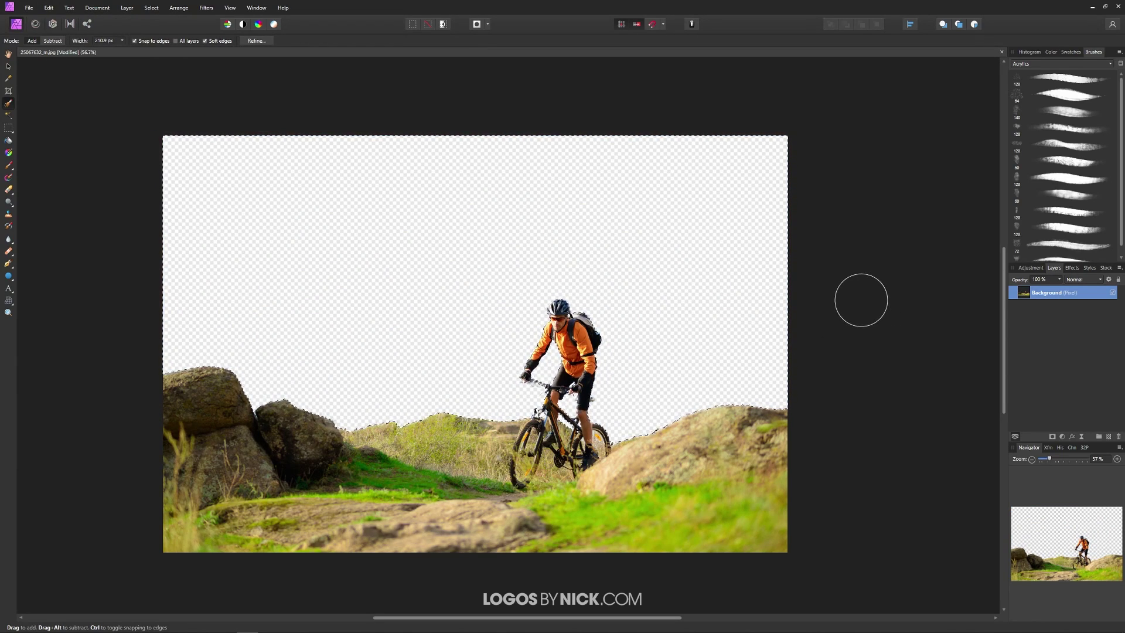
{"action": "left_click", "coordinate": [151, 7]}
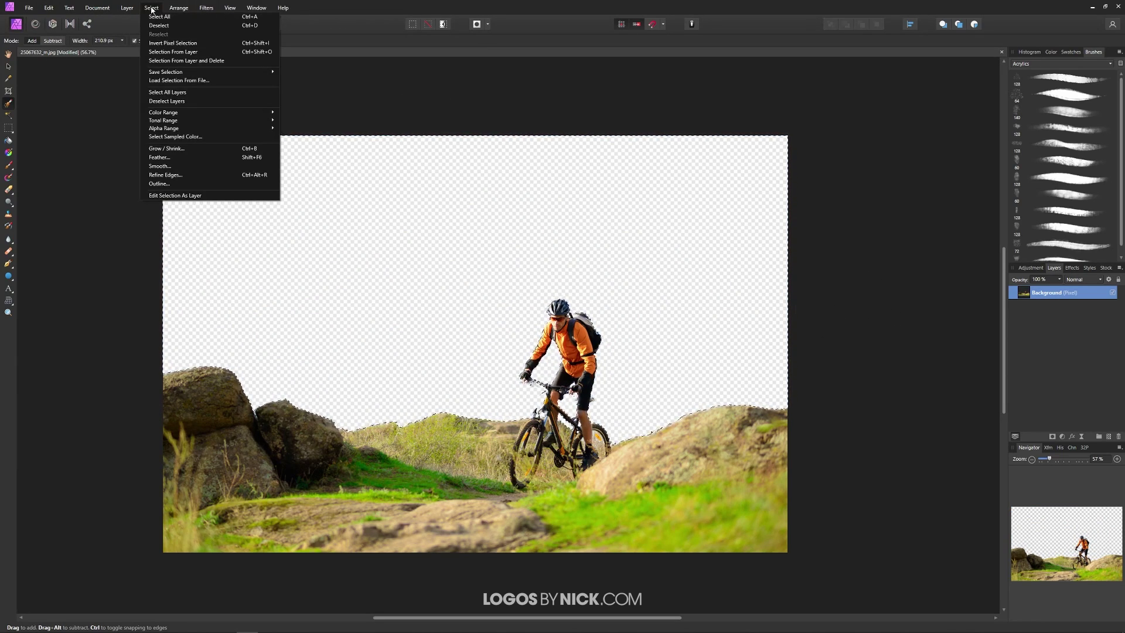
{"action": "left_click", "coordinate": [170, 26]}
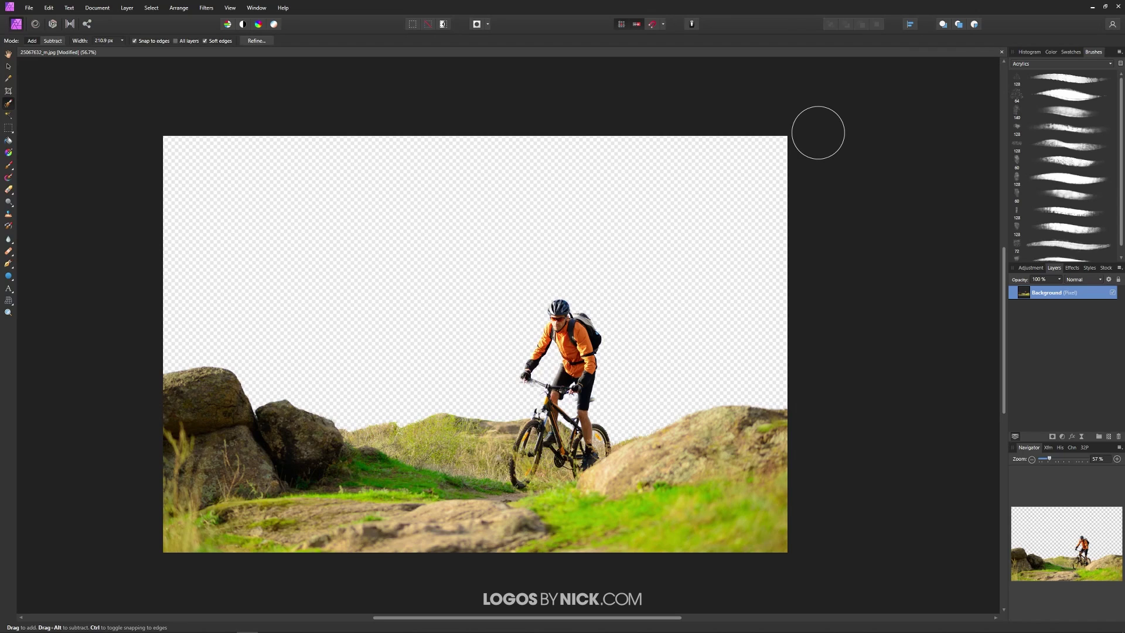
{"action": "left_click_drag", "start_coordinate": [676, 272], "coordinate": [690, 261]}
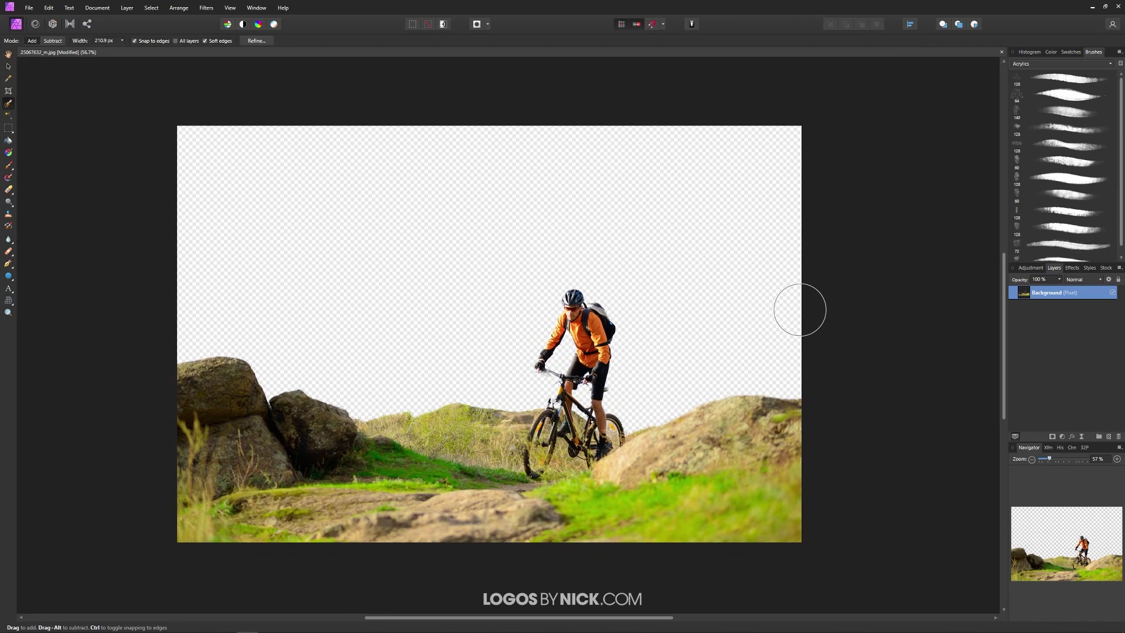